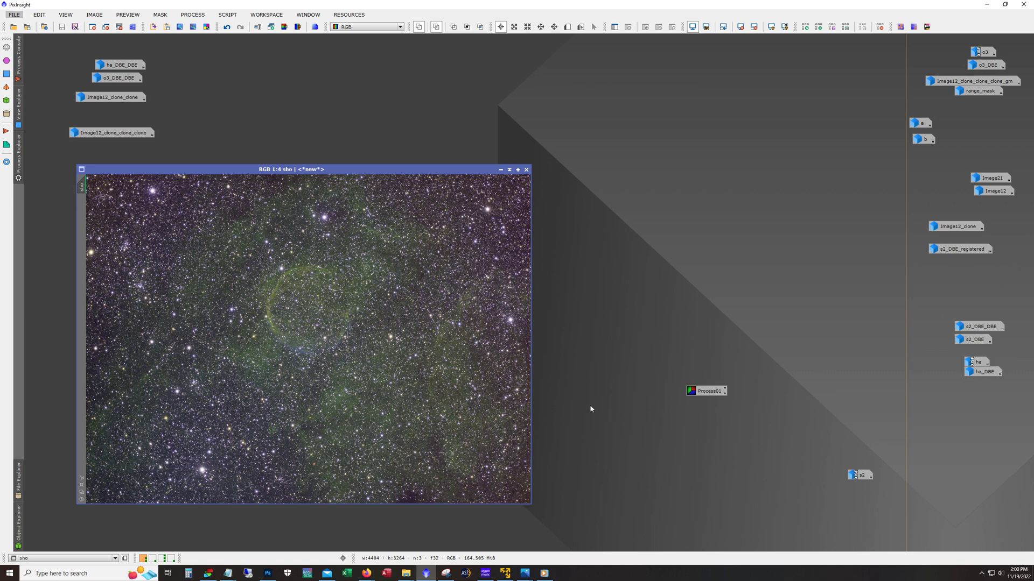
- Move the sho image window up and to the right
key(alt+Tab)
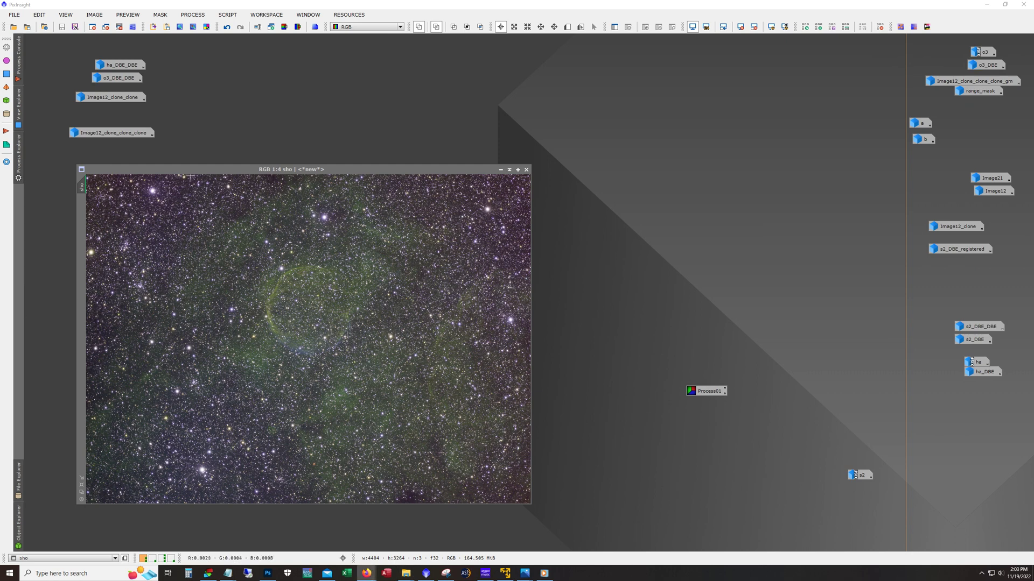
mouse_move(228, 171)
mouse_down()
mouse_move(282, 148)
mouse_move(239, 172)
mouse_up()
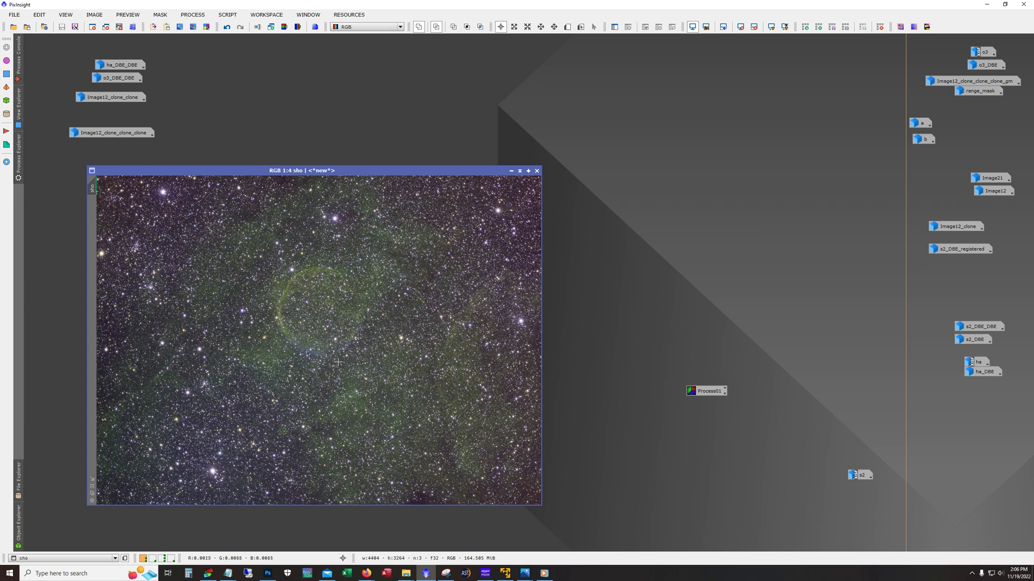
drag(356, 171, 485, 58)
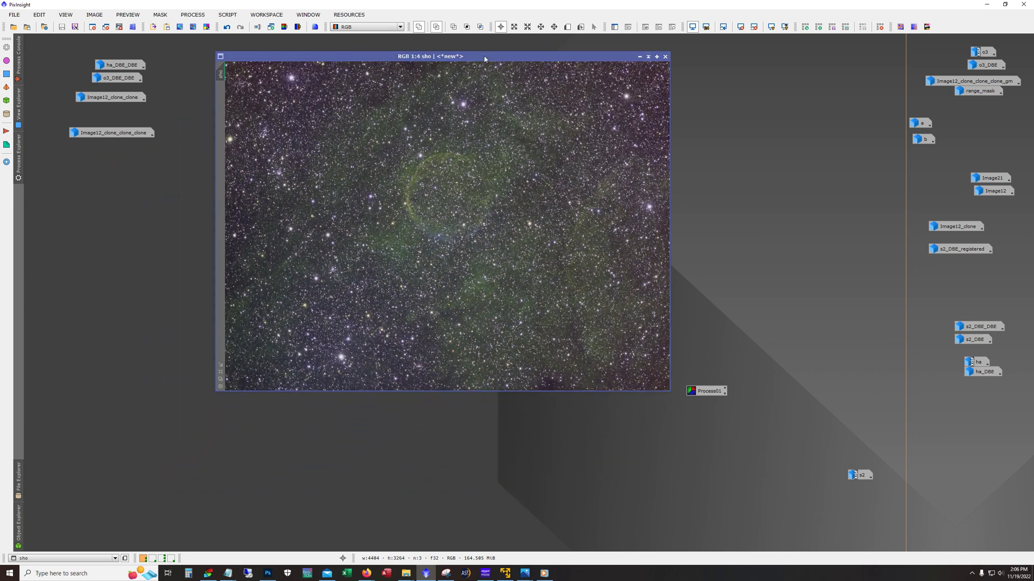
- Place the Process01 icon in the right column beneath ha_DBE and deselect it
drag(700, 390, 952, 385)
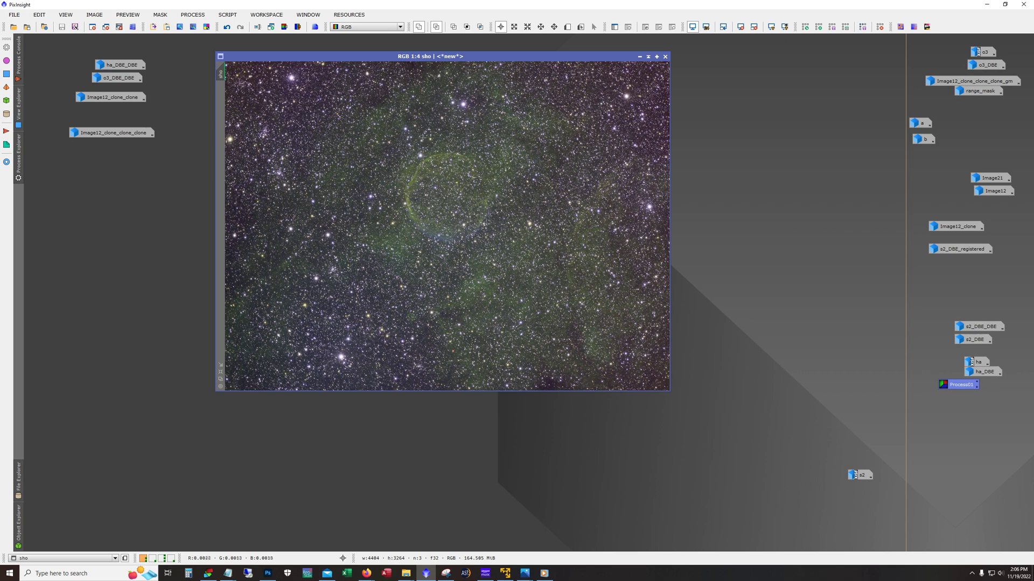
drag(435, 57, 420, 70)
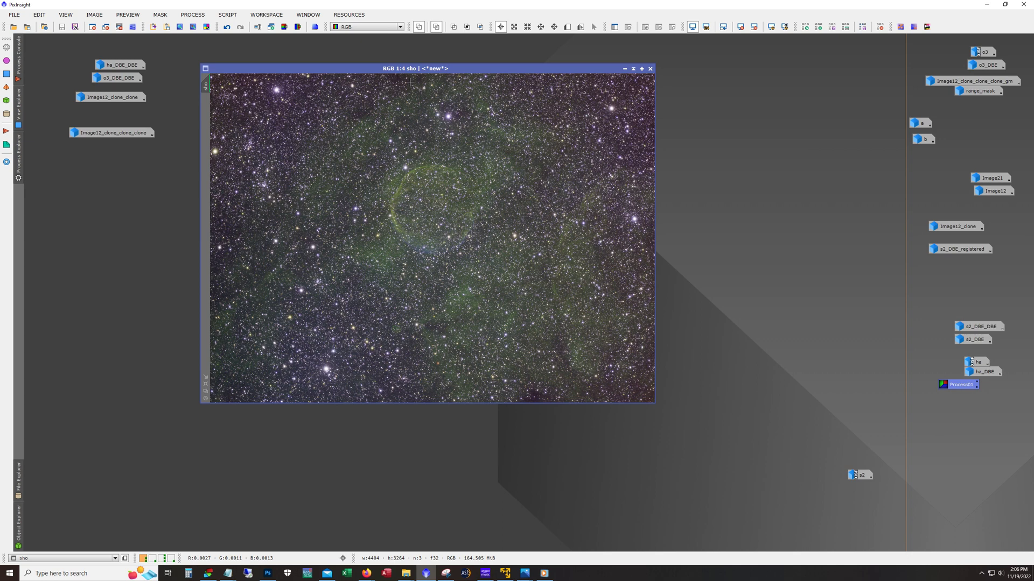
key(alt)
click(230, 467)
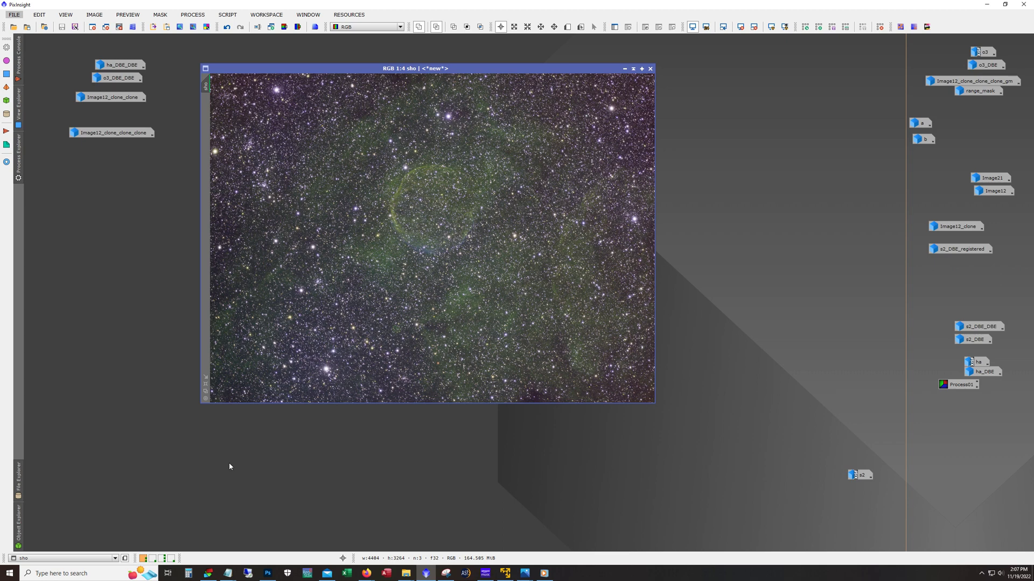
key(alt)
- Switch to the sho_DBE workspace, reposition its window and toggle the STF stretch
click(162, 558)
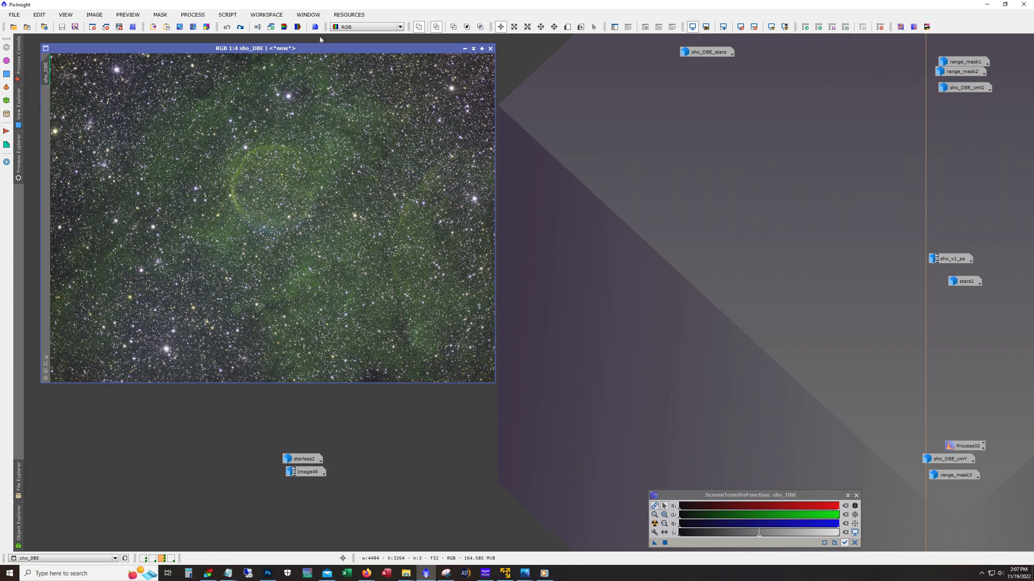
drag(342, 55, 404, 63)
key(ctrl+F12)
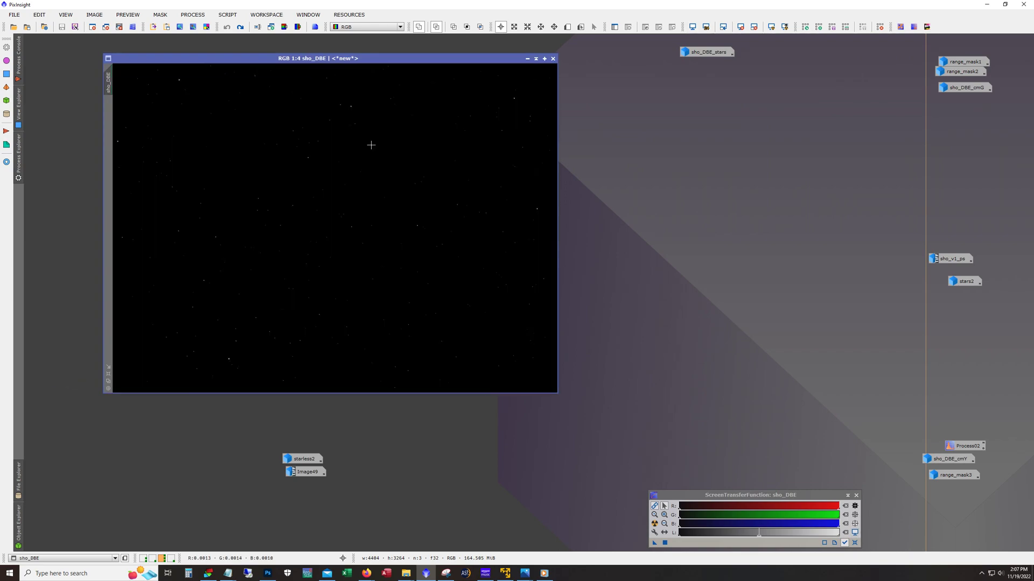
key(ctrl+F12)
key(ctrl+F12)
key(ctrl+F12)
key(ctrl+F12)
key(ctrl+F12)
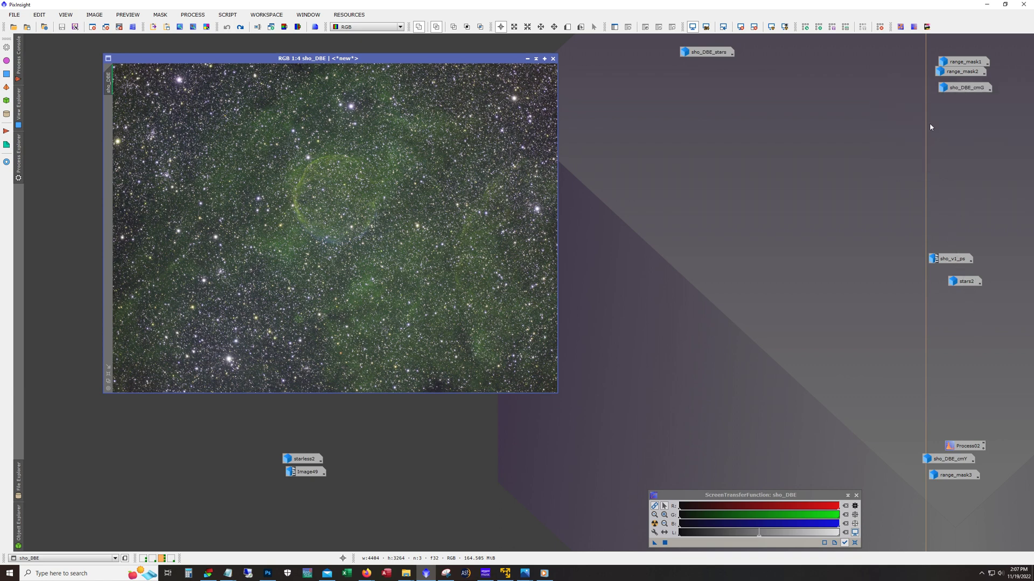
- Redo the StarXTerminator removal on sho_DBE and pan the starless nebula at 1:1
click(240, 27)
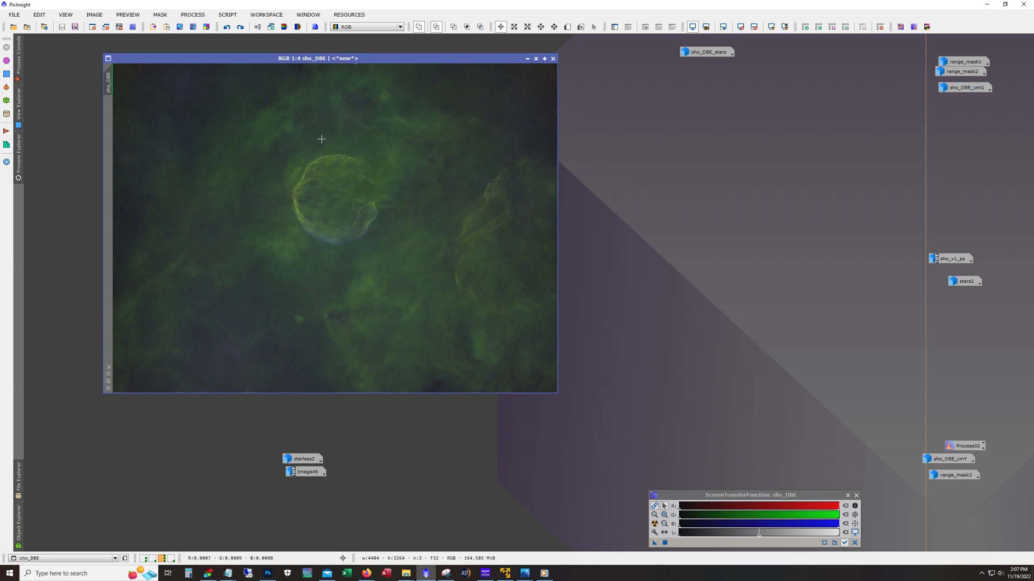
scroll(368, 203, up, 3)
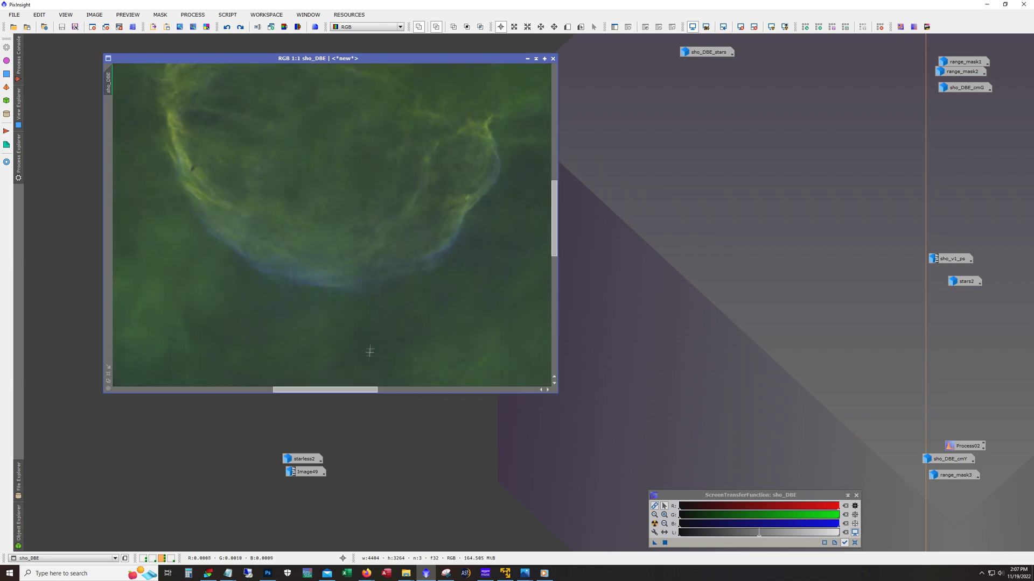
drag(356, 391, 297, 392)
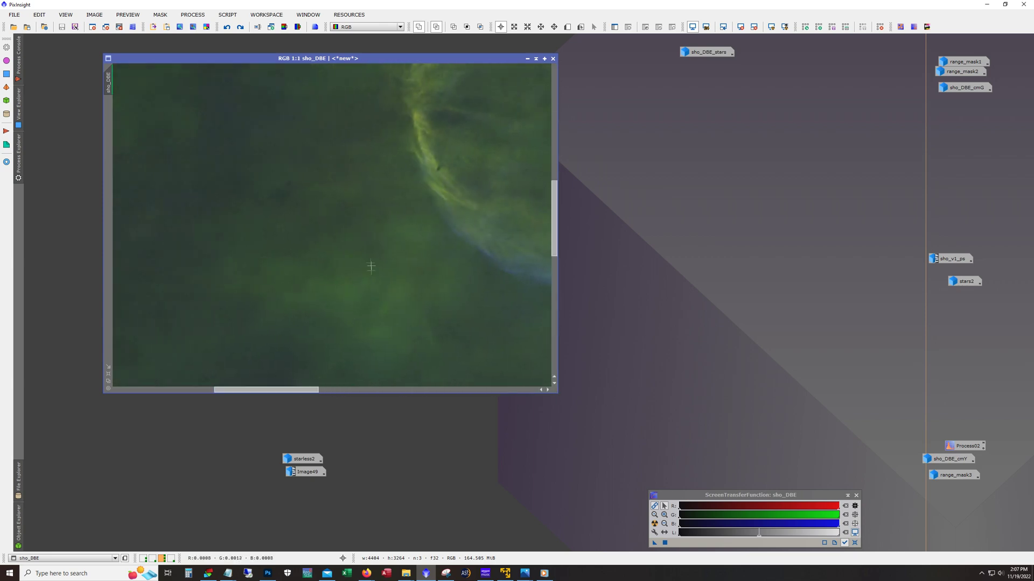
drag(555, 253, 558, 189)
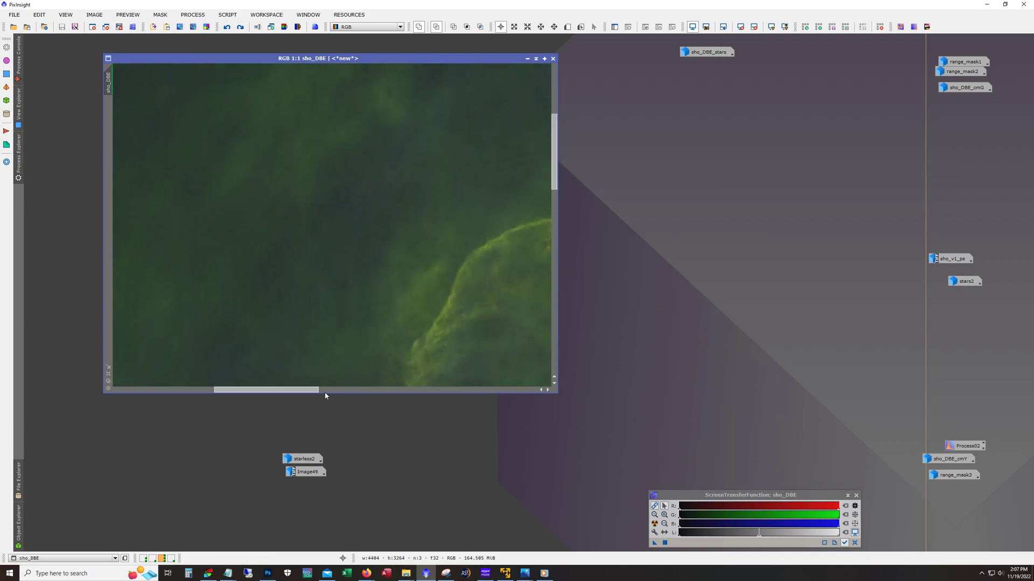
drag(315, 394, 376, 394)
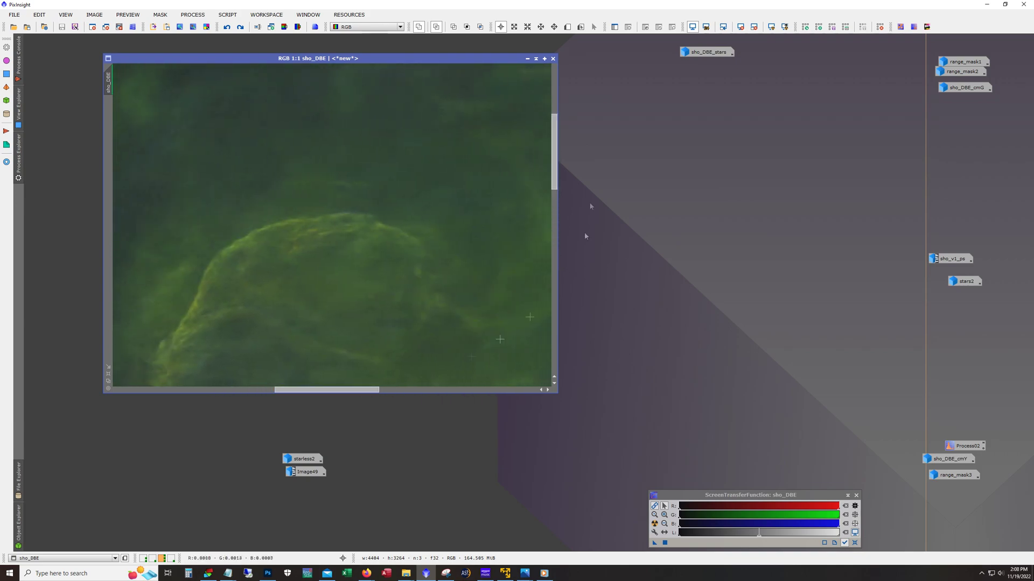
click(194, 14)
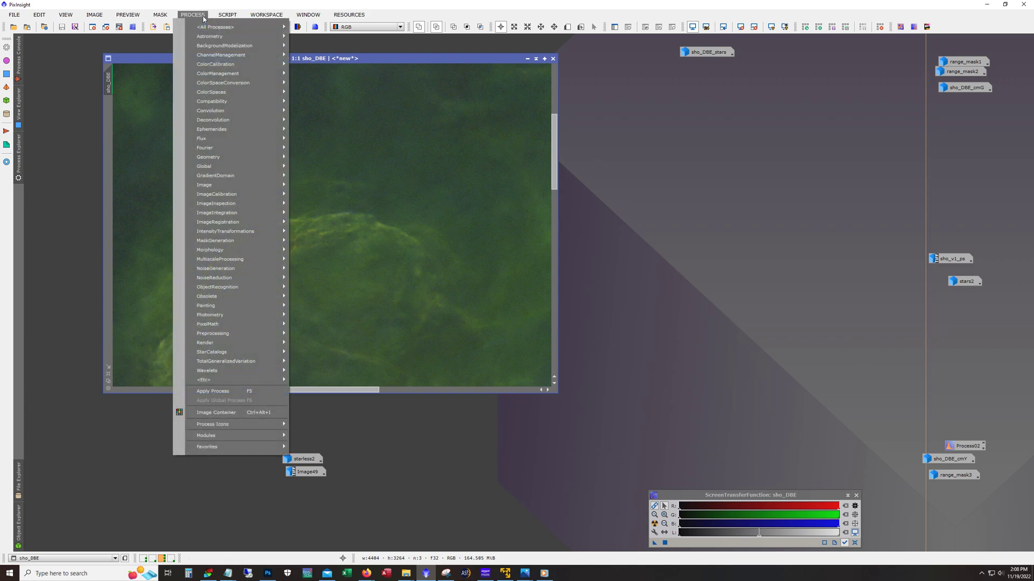
mouse_move(217, 28)
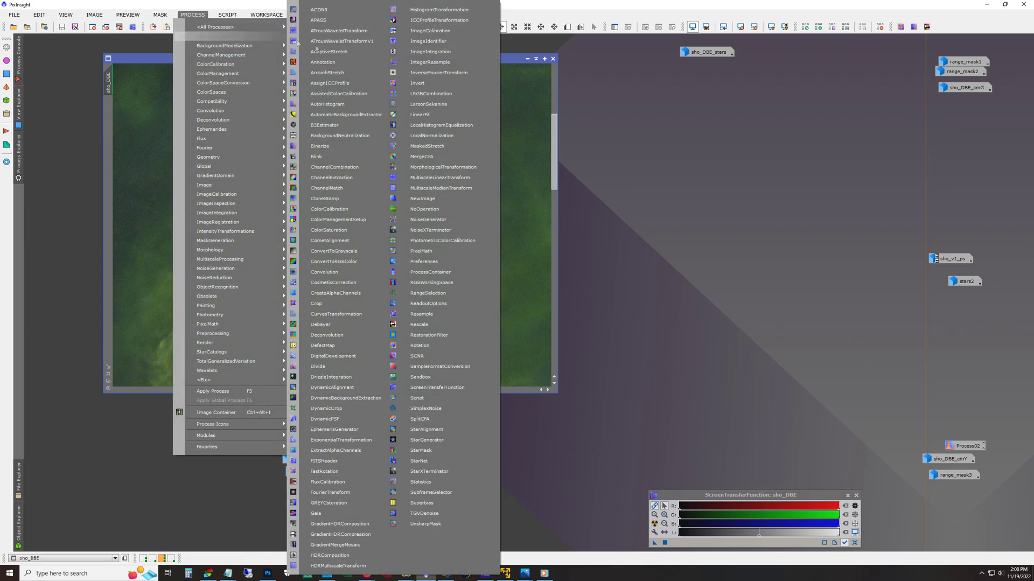
click(452, 470)
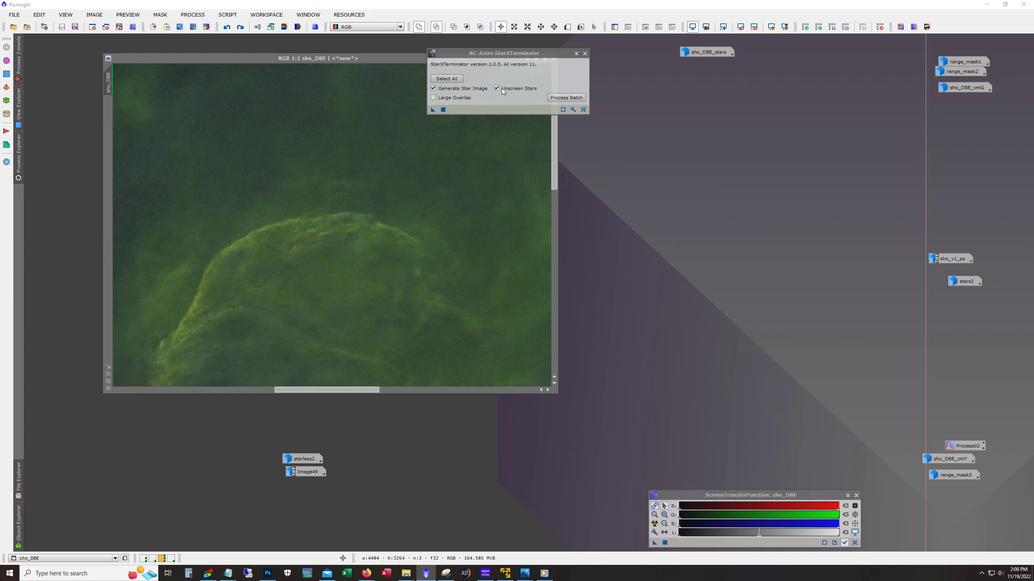
click(584, 53)
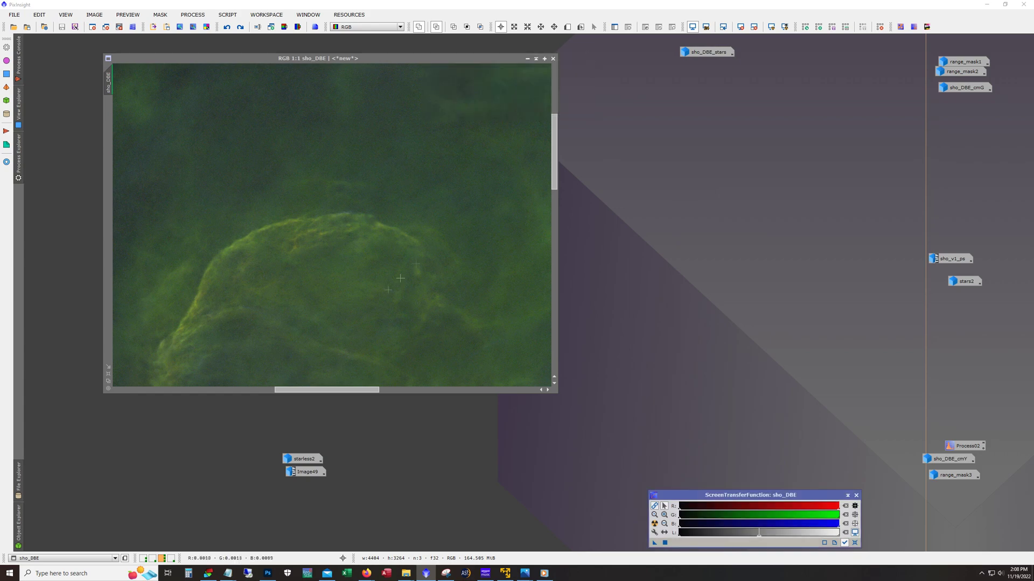
scroll(301, 334, down, 2)
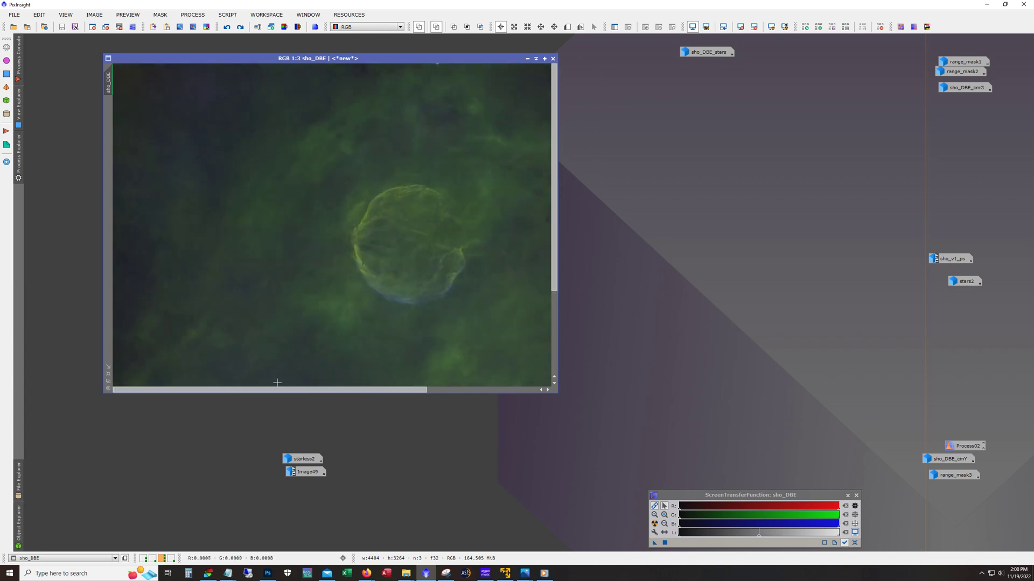
- Enlarge and reposition the sho_DBE window and select the starless2 and Image49 icons
drag(280, 389, 446, 395)
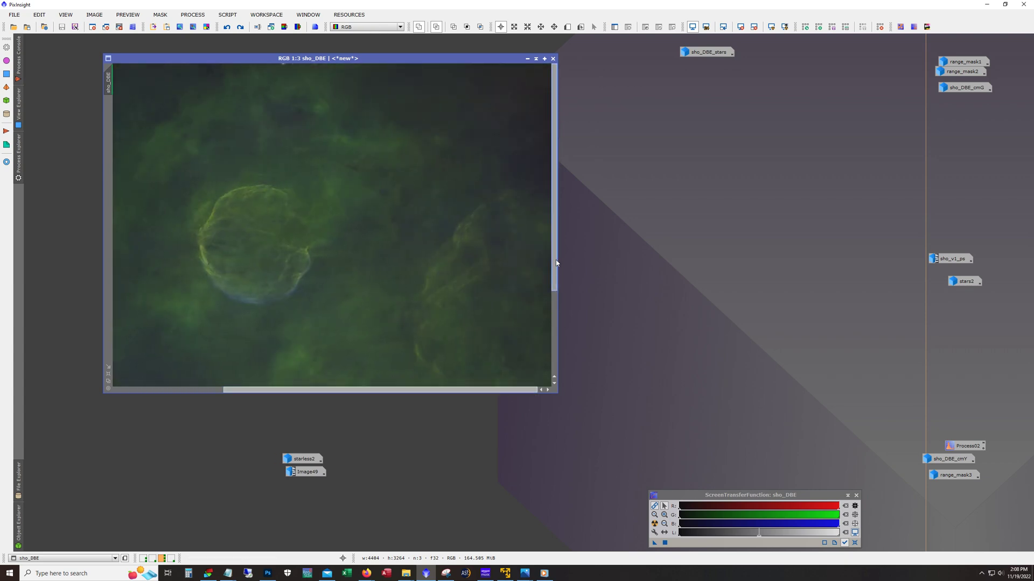
drag(554, 266, 561, 357)
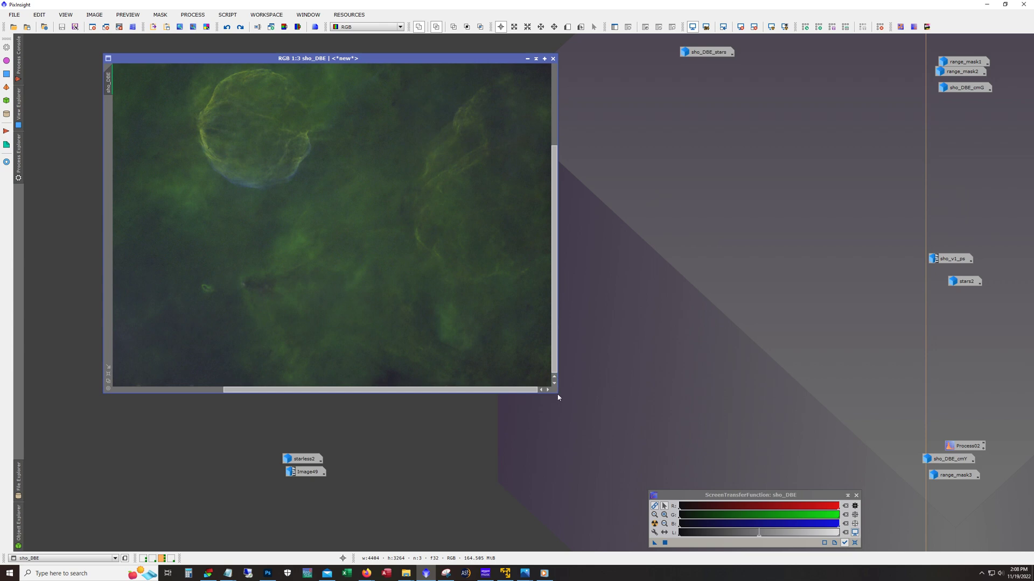
drag(556, 395, 770, 440)
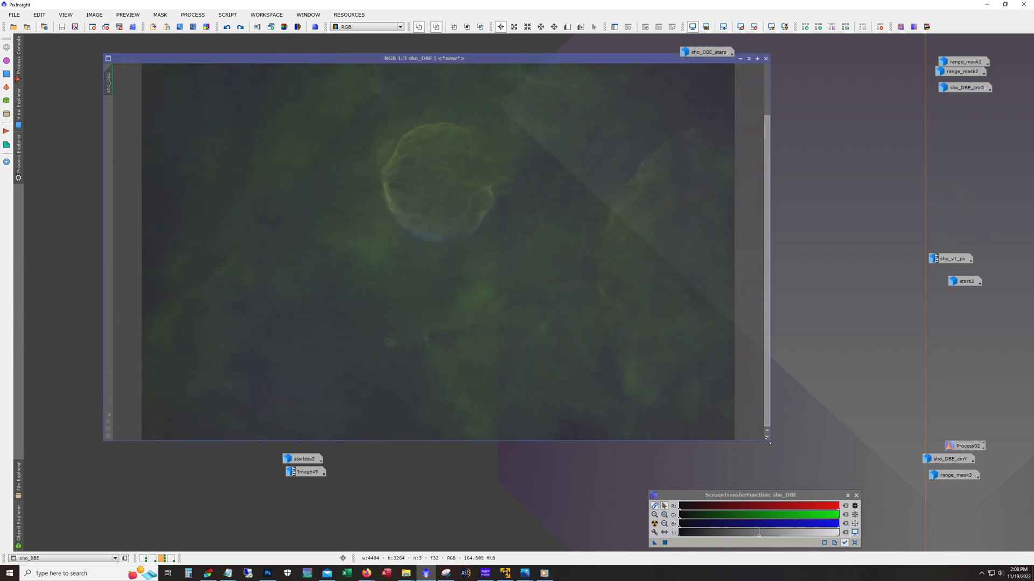
drag(382, 498, 285, 497)
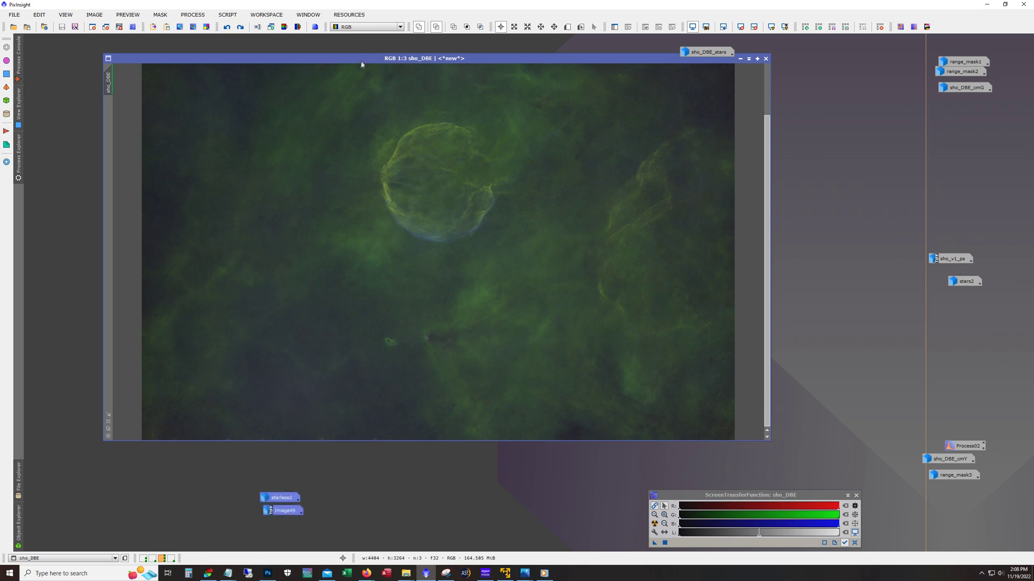
drag(361, 61, 316, 83)
- Step through sho_DBE's history, toggle its STF, and move the sho_DBE_stars icon aside
click(241, 27)
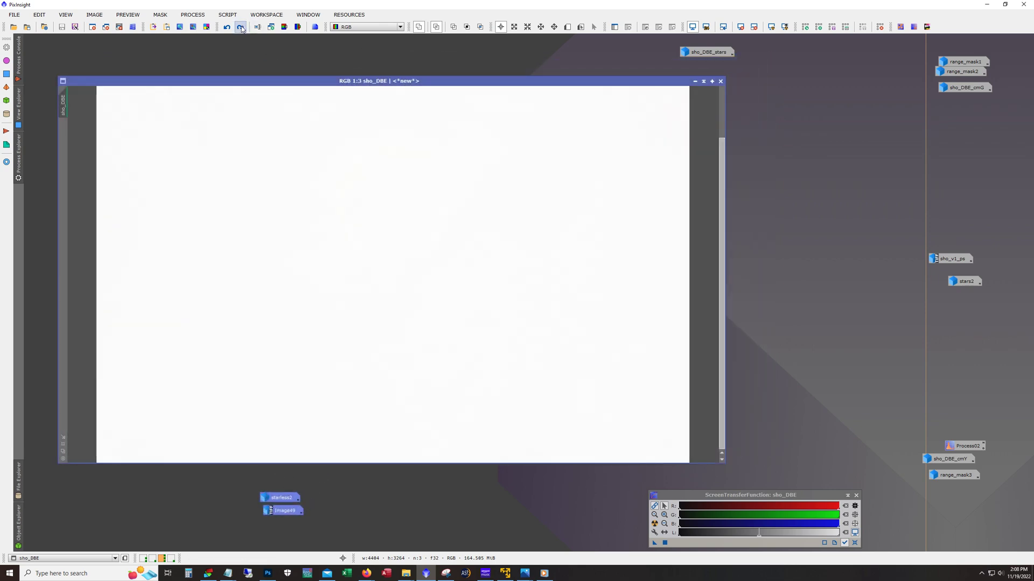
key(ctrl+F12)
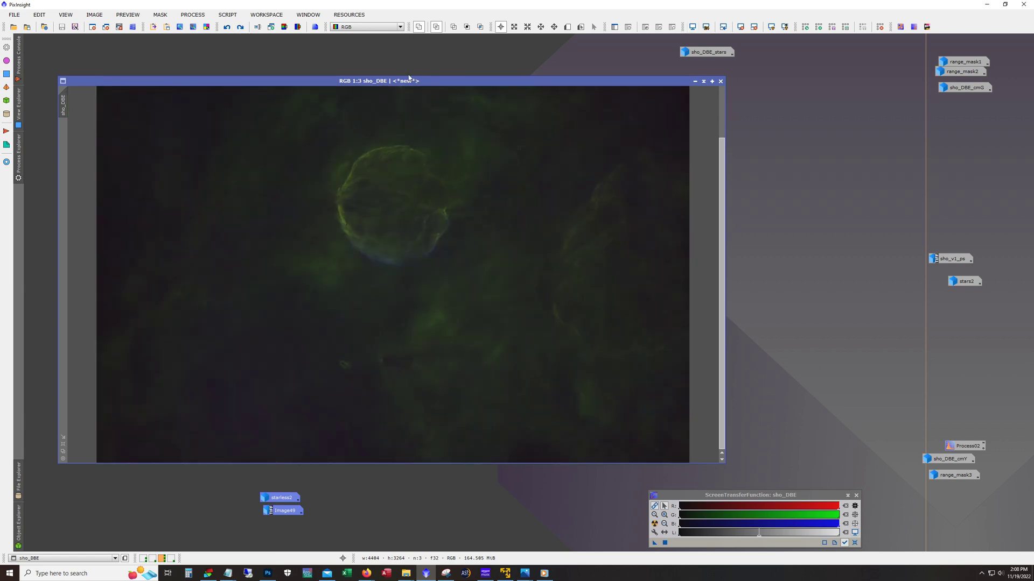
drag(414, 79, 415, 51)
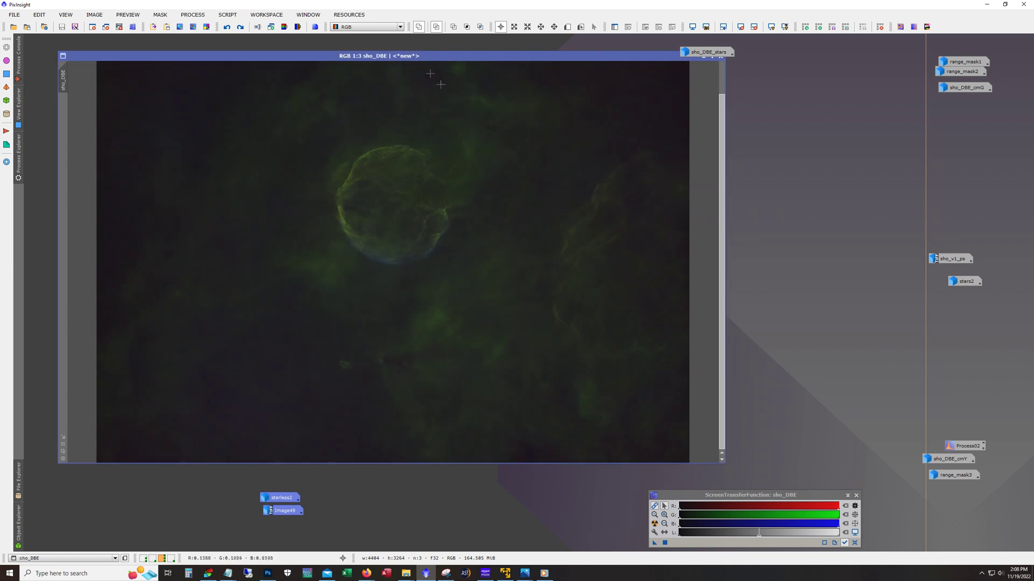
drag(716, 54, 859, 54)
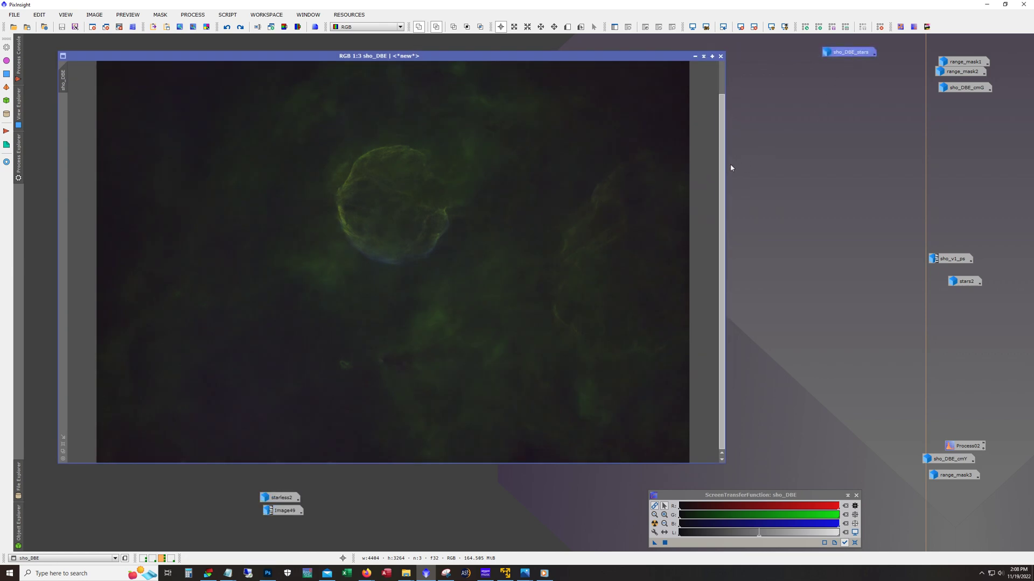
drag(722, 164, 722, 131)
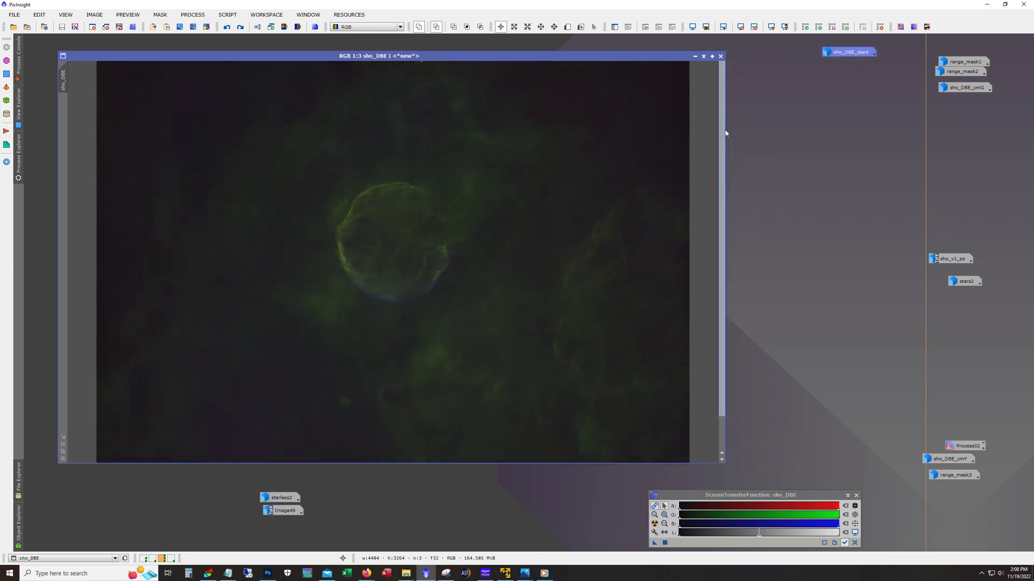
click(238, 30)
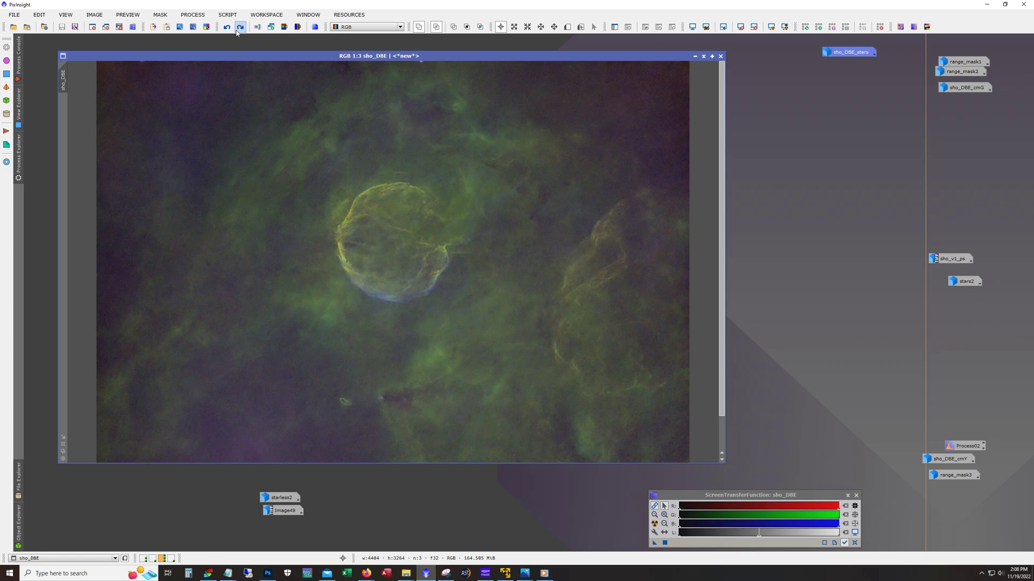
- Redo sho_DBE's history to the masked stage, hide the red mask, and reach the muted-colour version
click(239, 30)
click(240, 30)
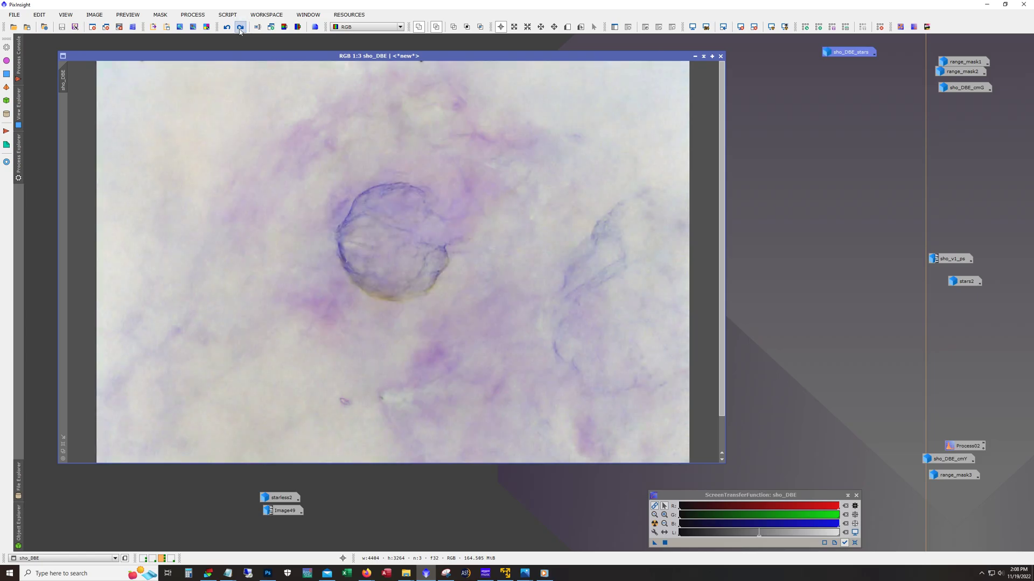
click(240, 30)
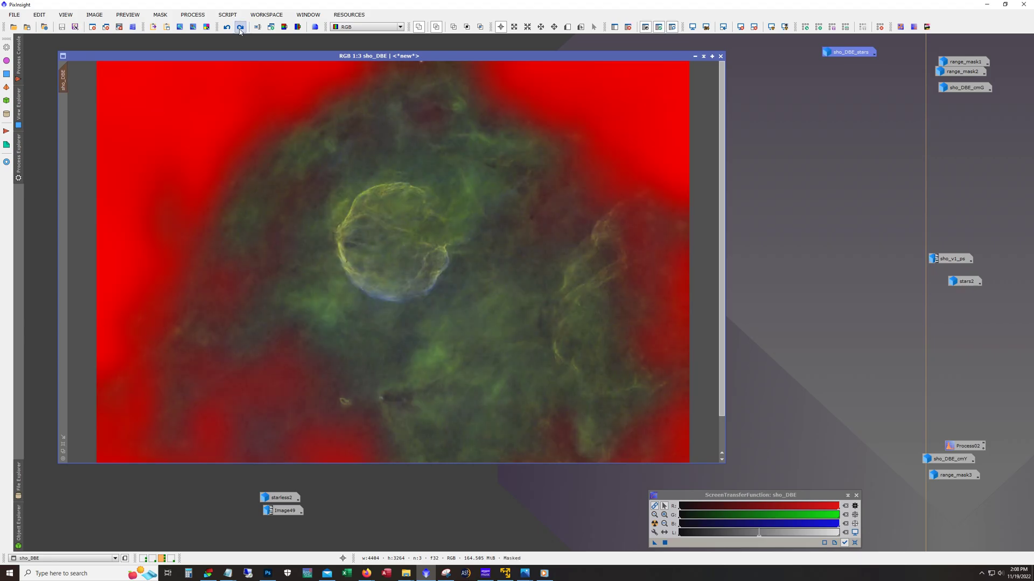
click(672, 28)
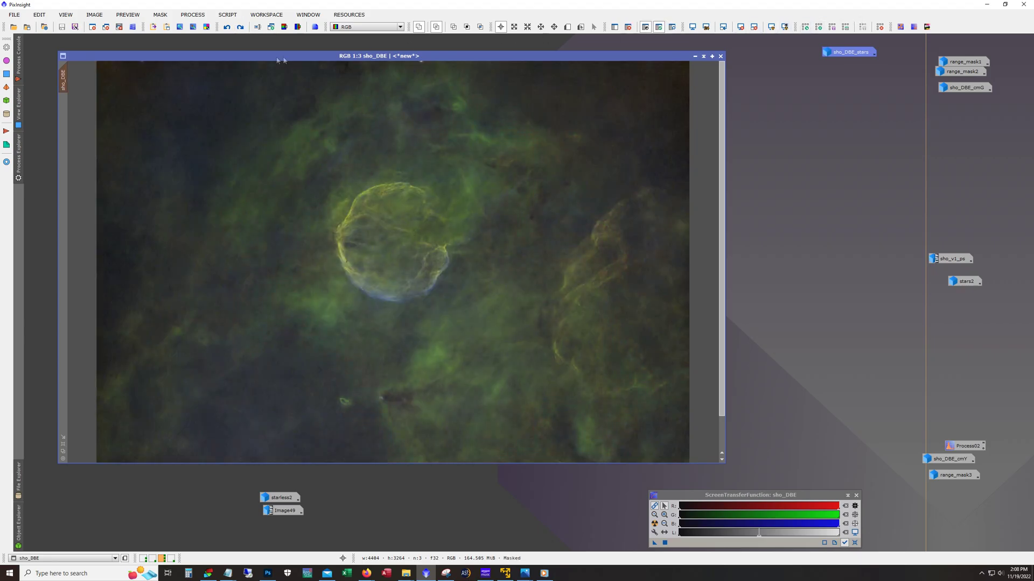
click(243, 29)
- Keep redoing sho_DBE's history past the inverted-looking stage to the orange-gold SHO version
click(244, 28)
click(244, 29)
click(241, 27)
click(241, 27)
click(241, 27)
click(241, 27)
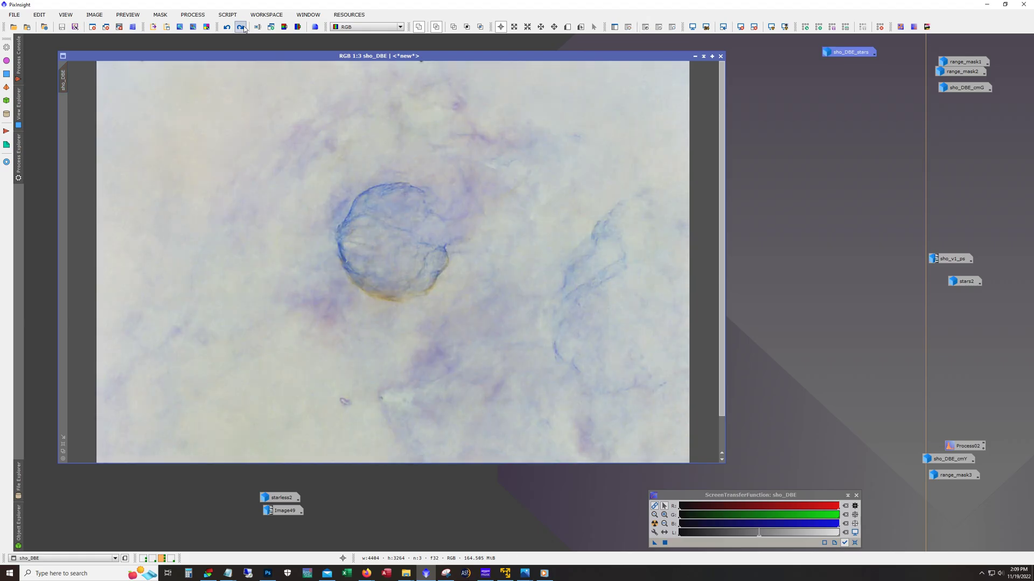
click(241, 27)
click(241, 27)
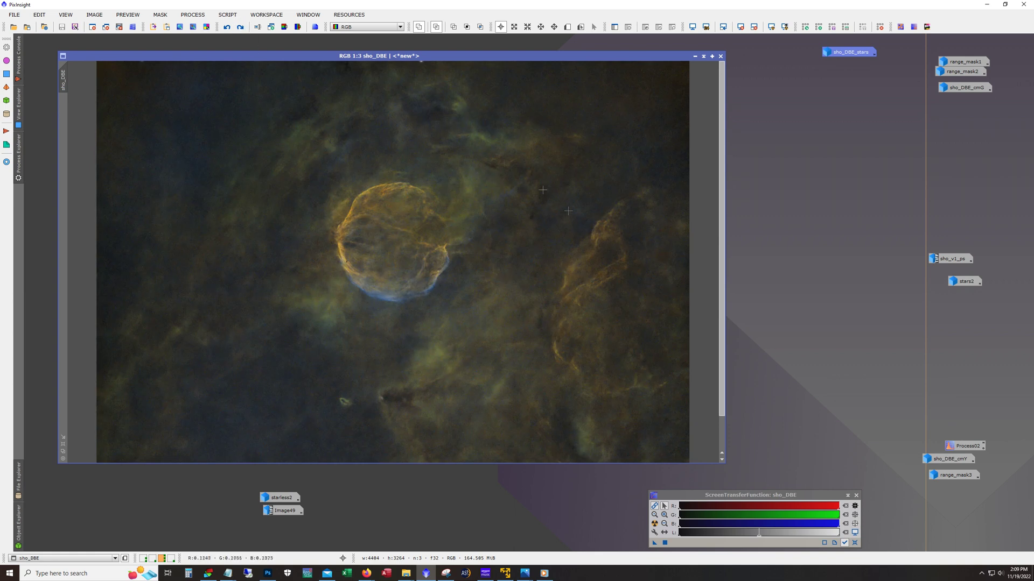
click(240, 28)
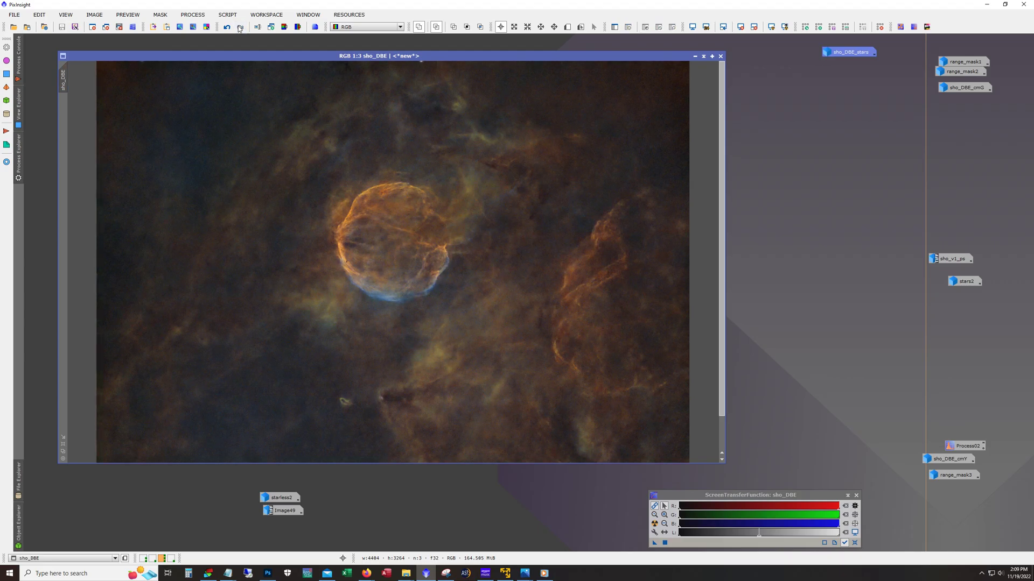
click(870, 219)
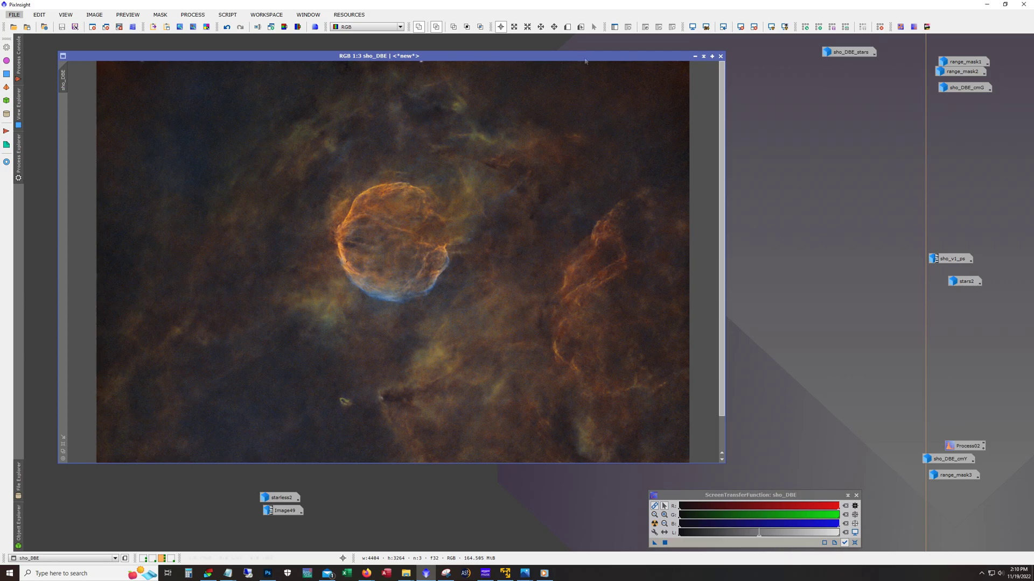
- Open starless2, iconize sho_DBE and move its icon aside, then enlarge the starless2 window
double_click(277, 496)
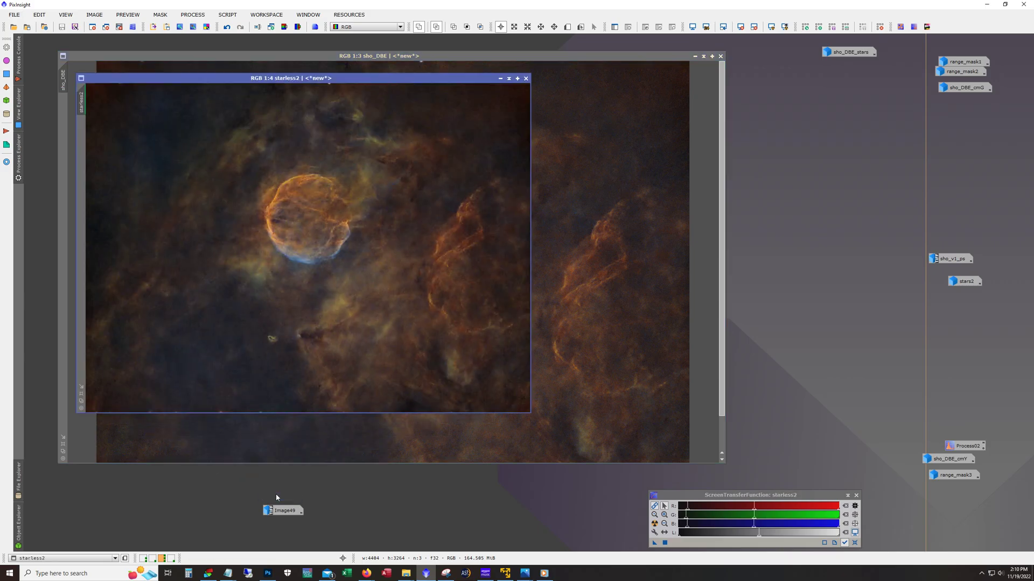
click(695, 56)
drag(413, 264, 72, 49)
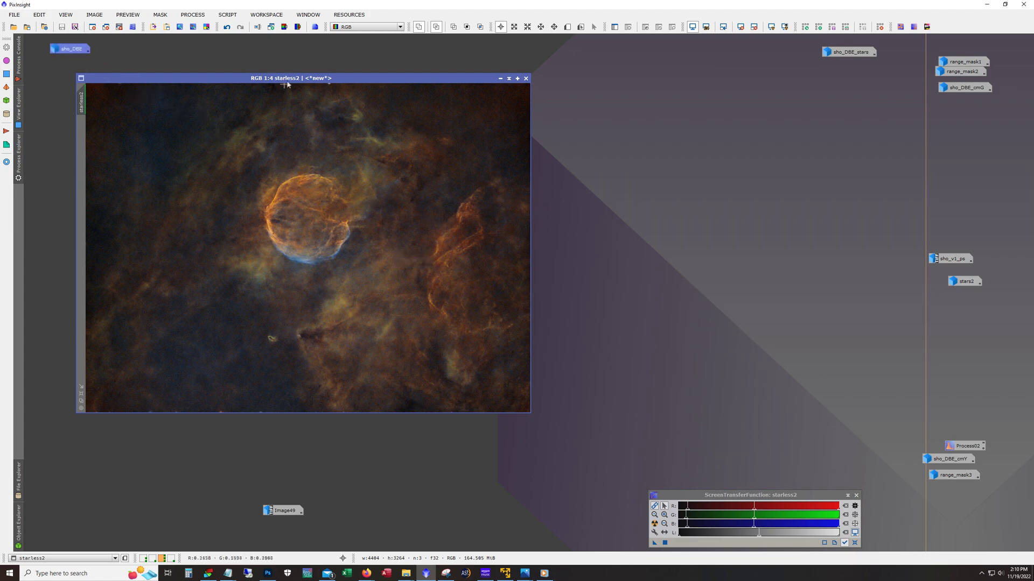
drag(281, 81, 253, 67)
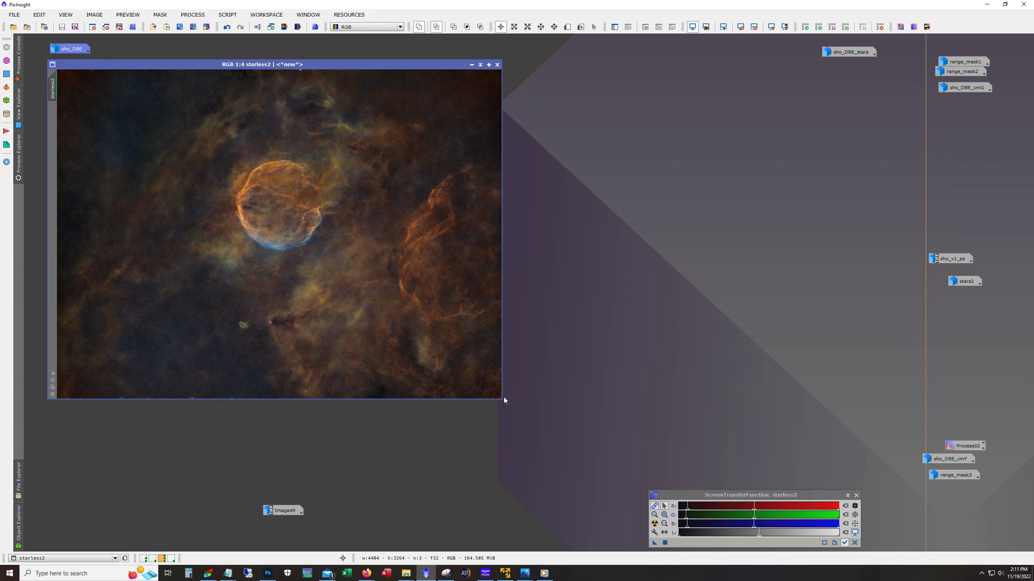
drag(501, 396, 662, 454)
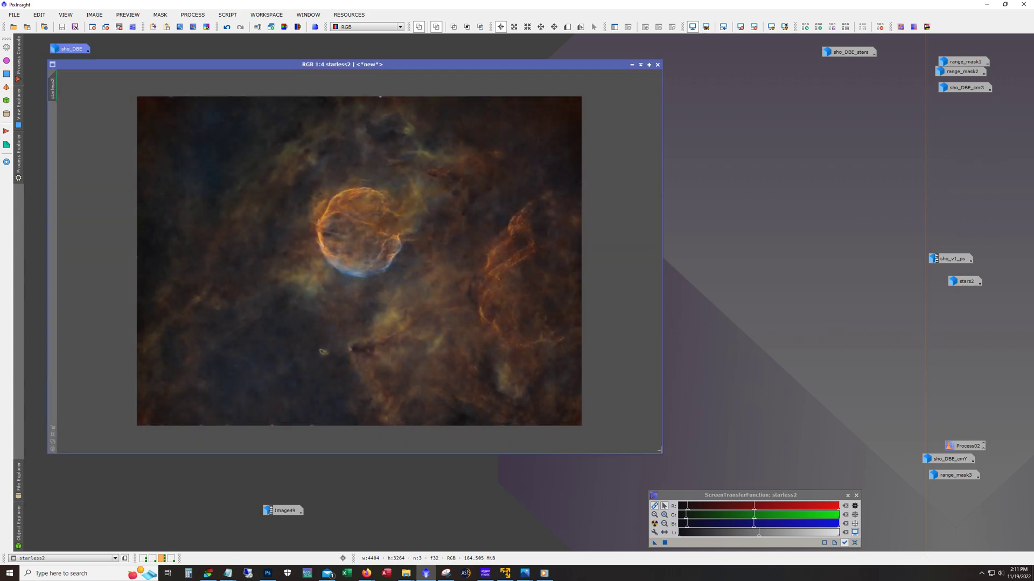
scroll(607, 366, up, 1)
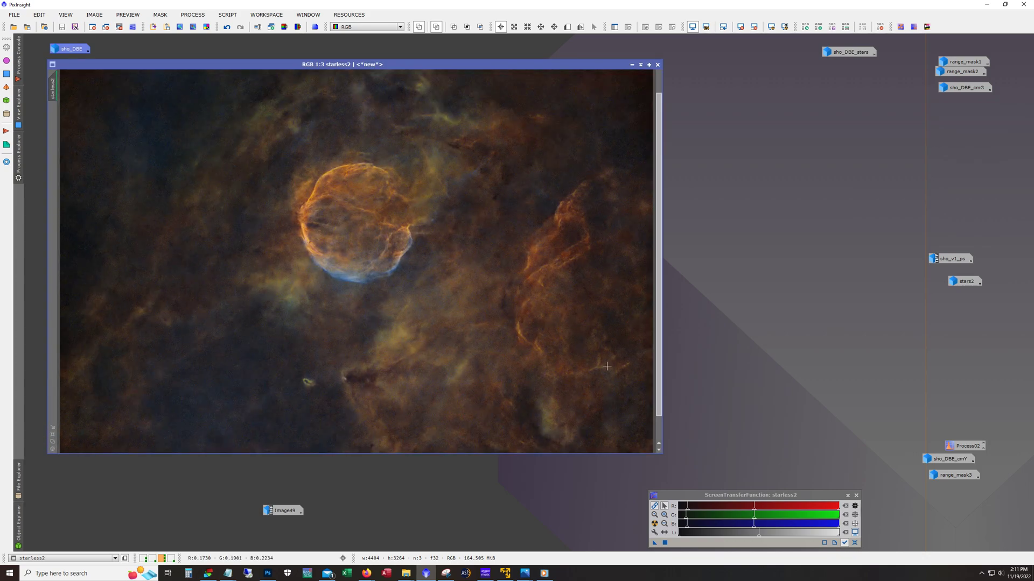
scroll(583, 358, down, 1)
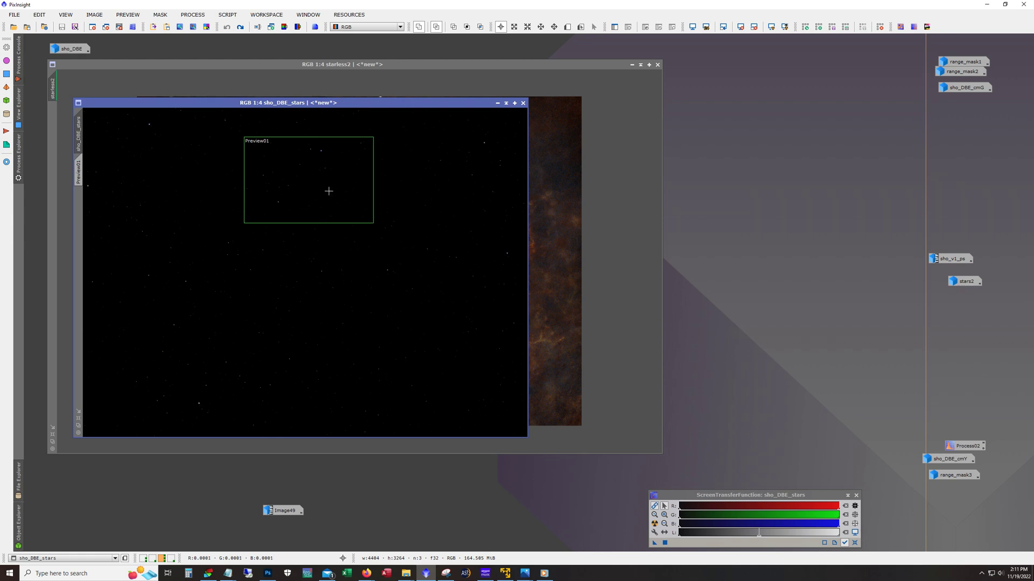
- Inspect the Preview01 area of sho_DBE_stars at 1:1, then return to the full view
click(78, 172)
key(ctrl+plus)
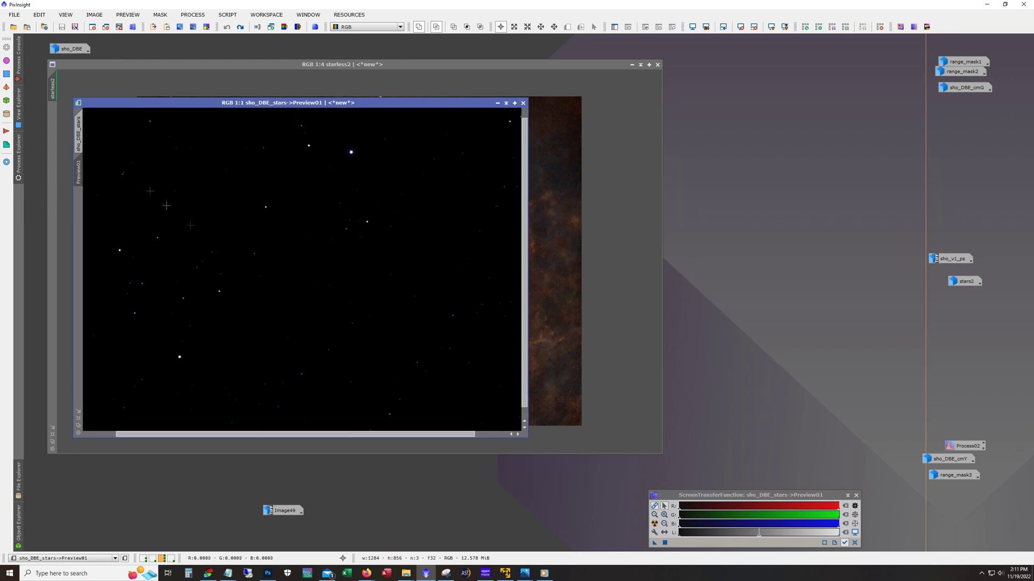
click(78, 135)
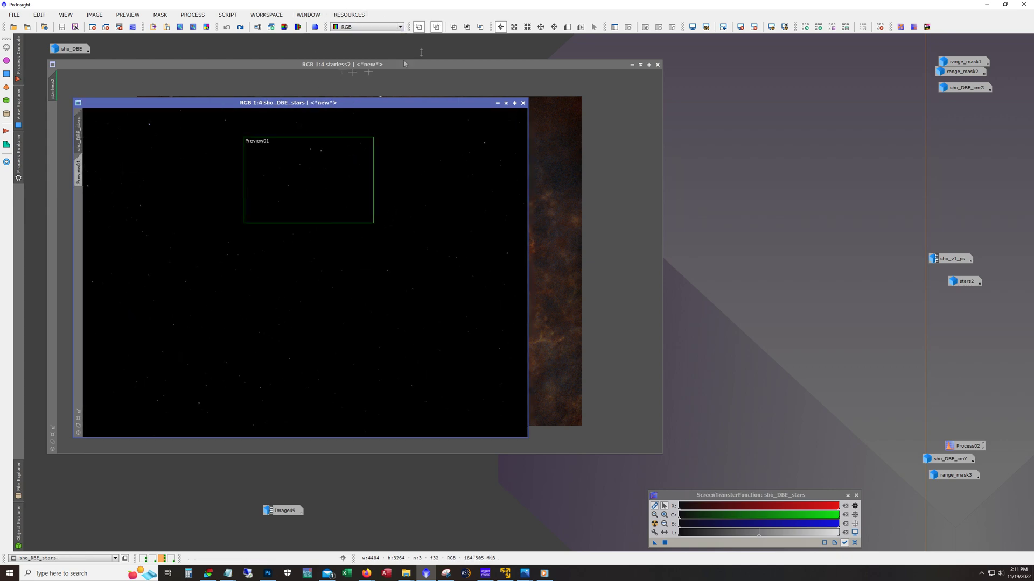
- Remove Preview01 from sho_DBE_stars via its history and bring starless2 to the front
click(240, 28)
click(240, 28)
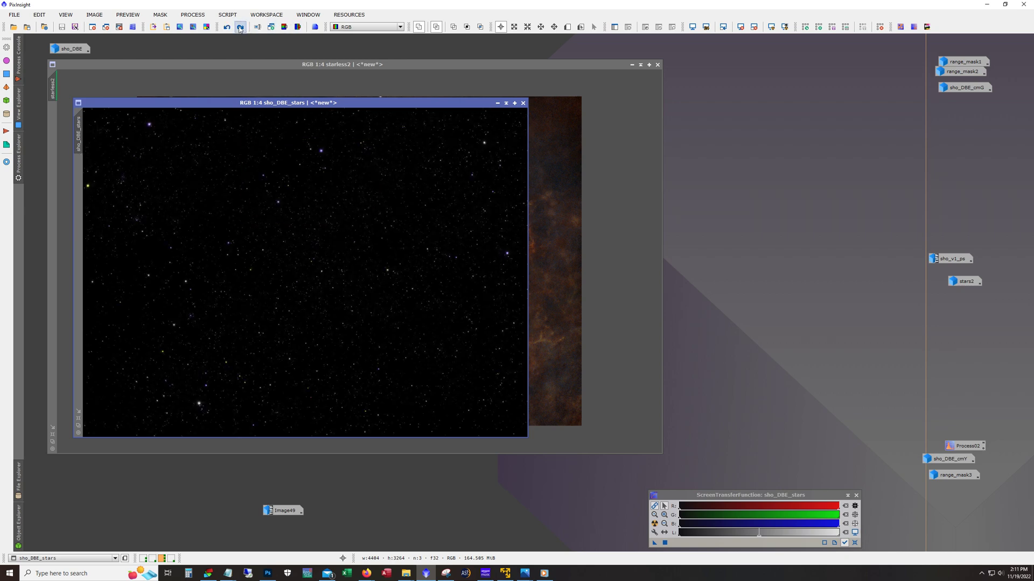
click(226, 27)
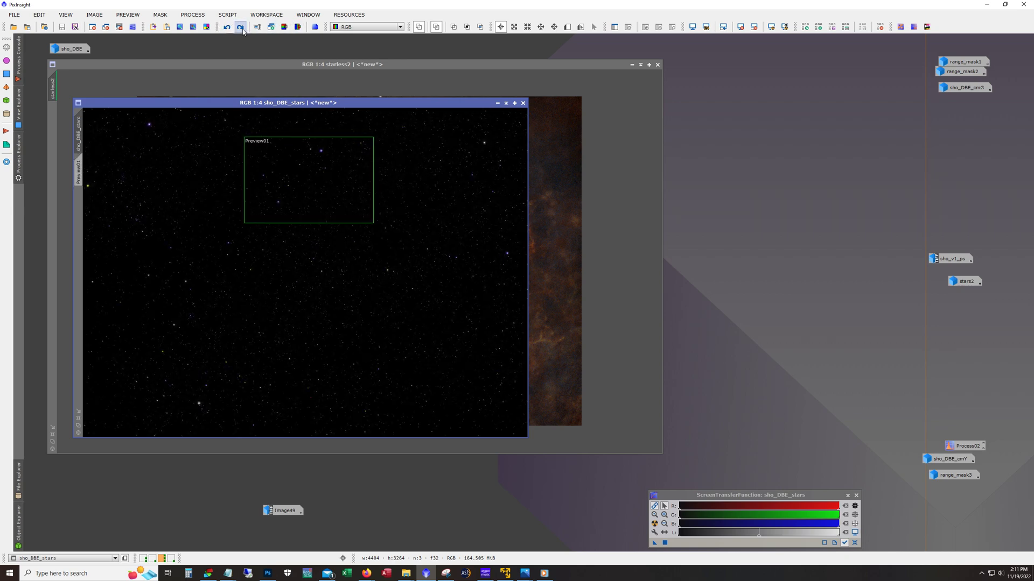
click(241, 28)
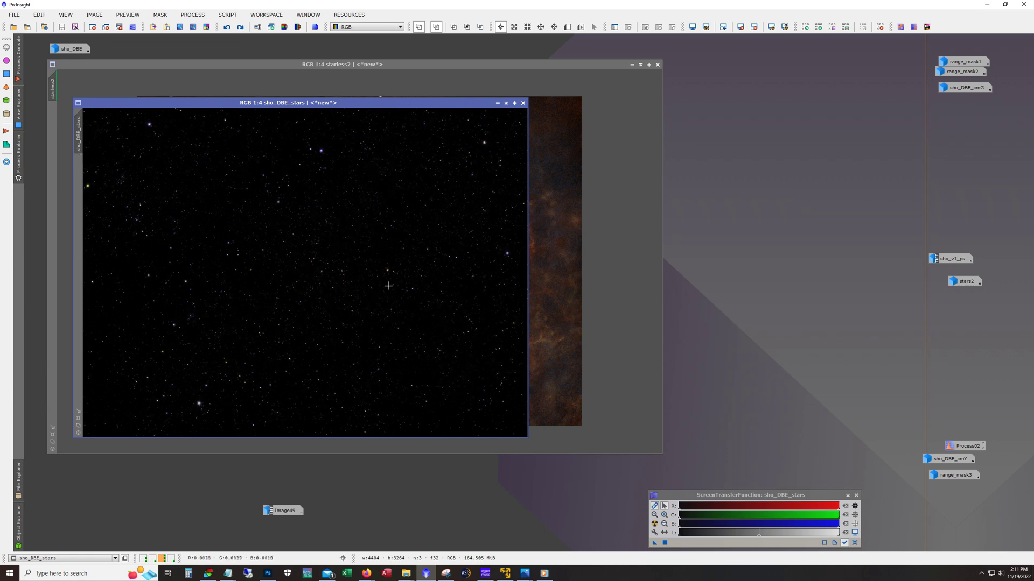
click(270, 88)
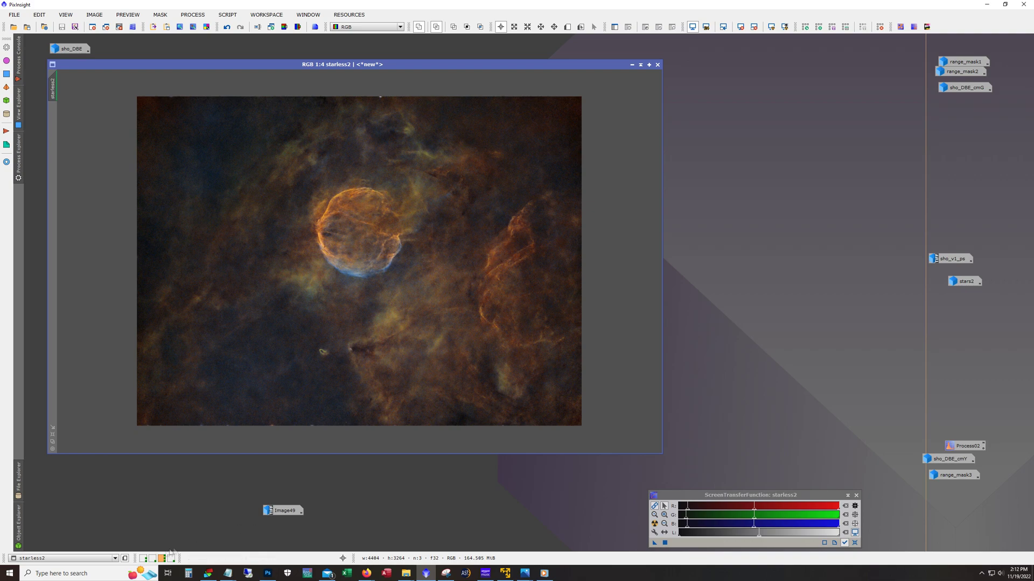
key(ctrl+shift+Right)
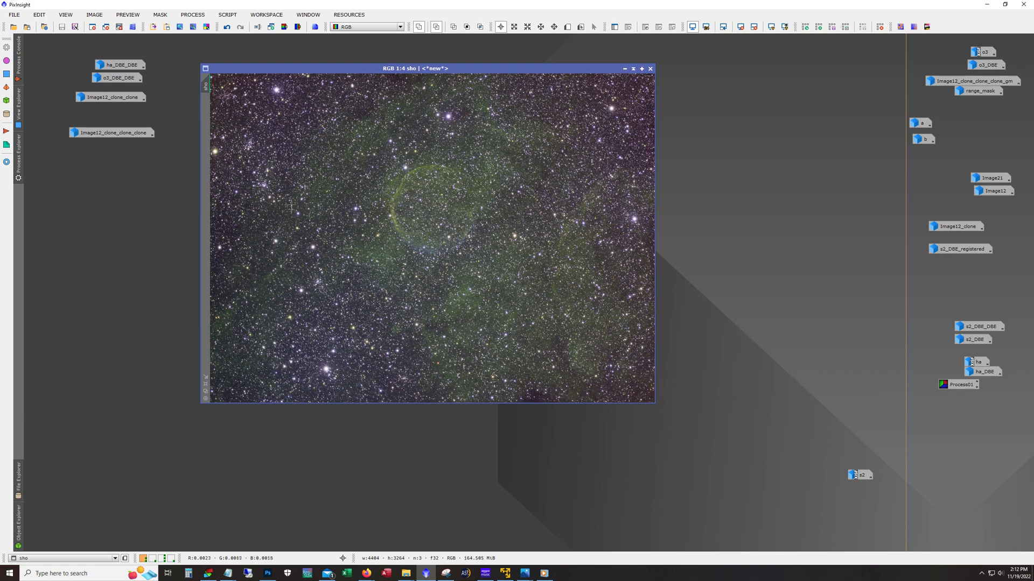
scroll(488, 223, up, 3)
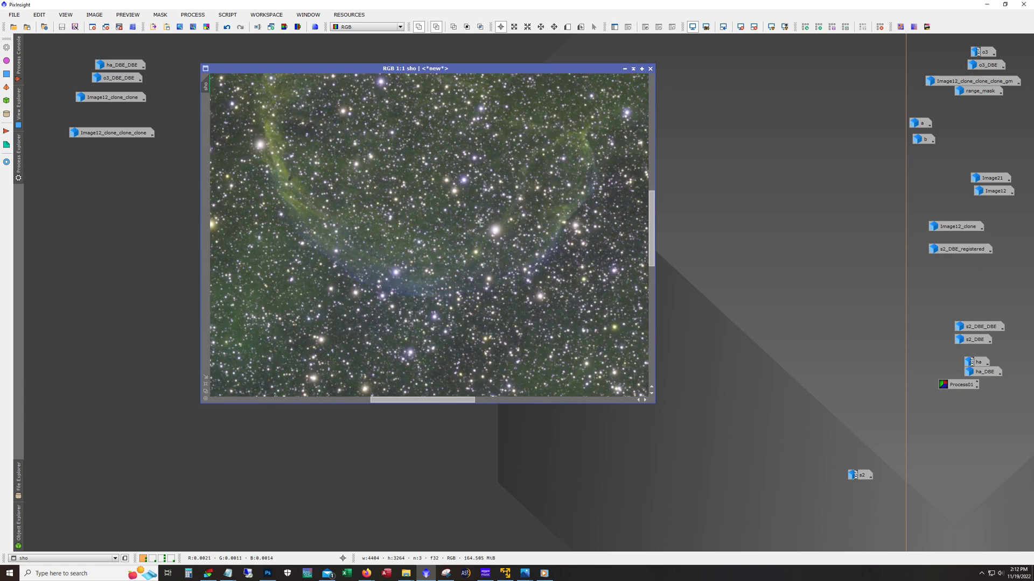
drag(446, 401, 364, 411)
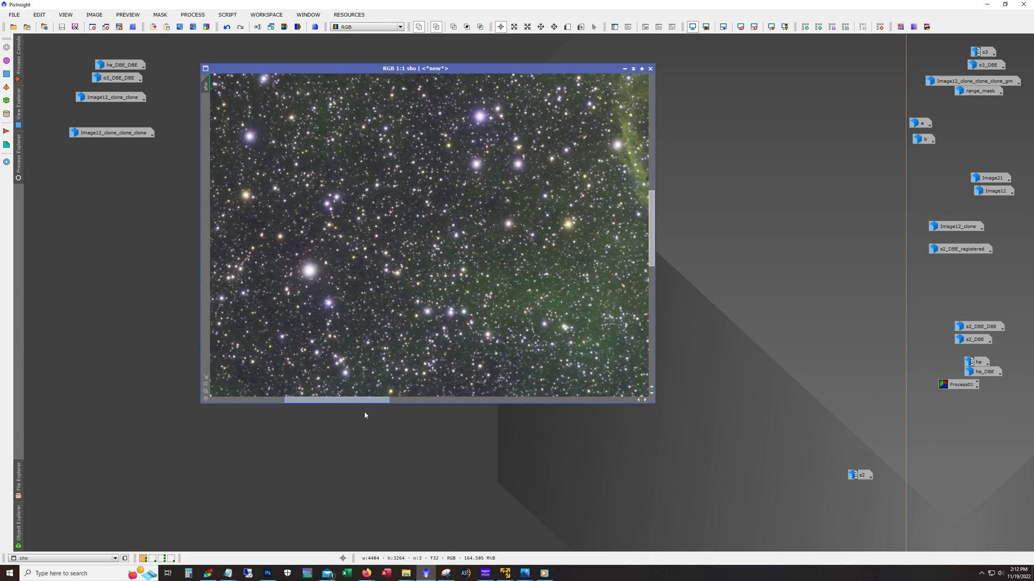
click(159, 559)
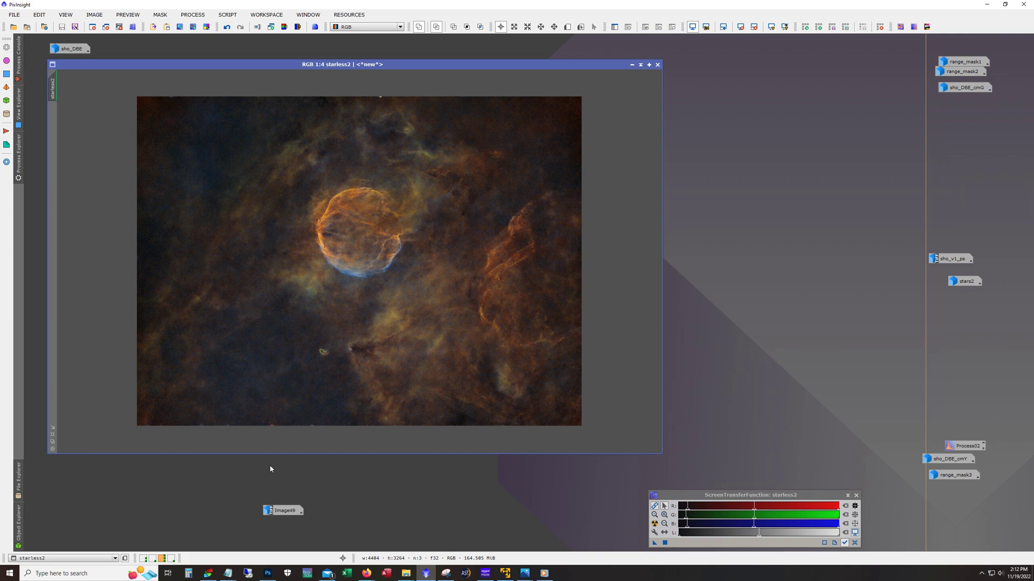
- Iconize starless2 and toggle the inversion of sho_DBE_stars back and forth via history
key(alt)
click(631, 64)
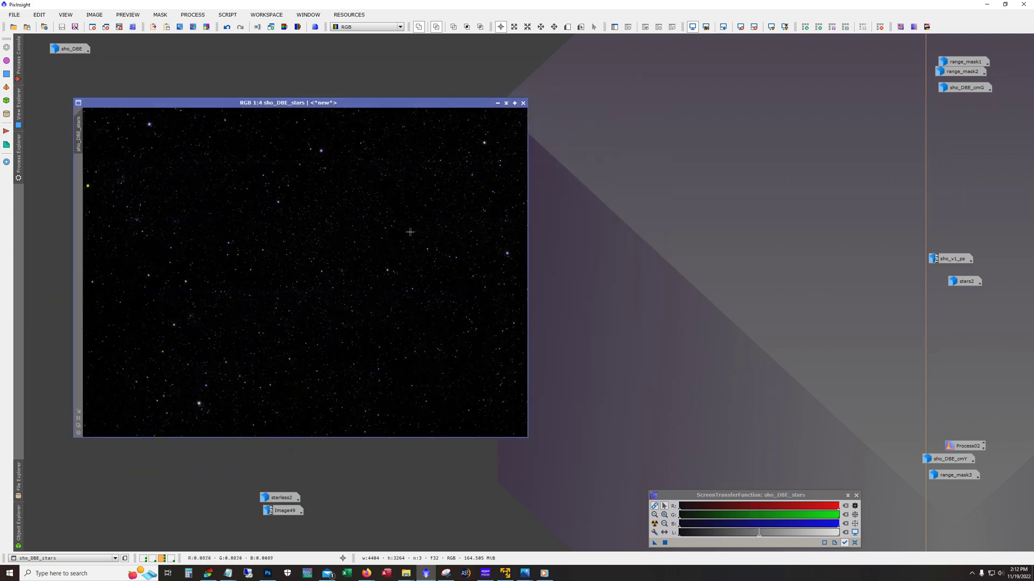
click(241, 27)
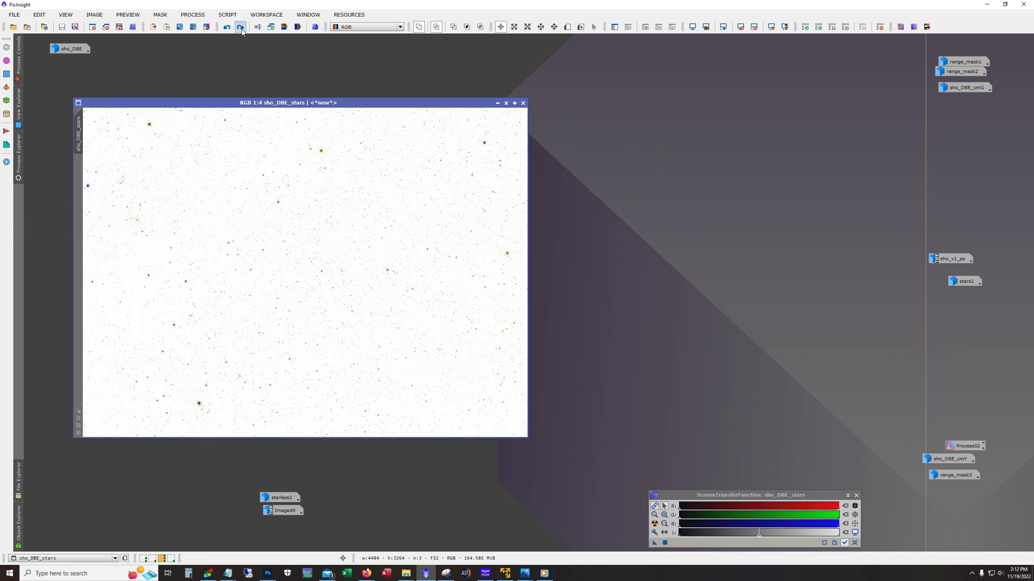
click(240, 27)
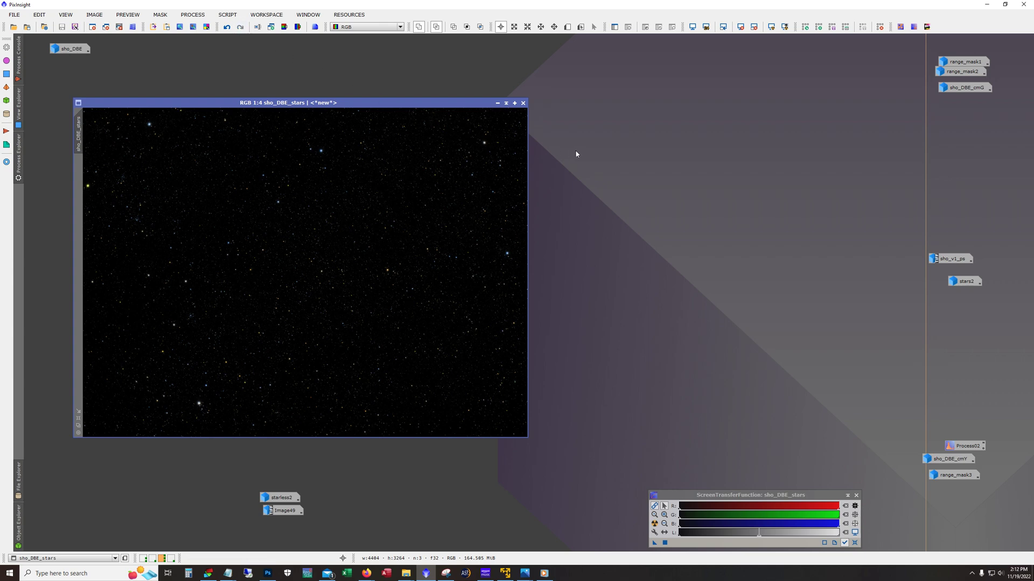
- Open Image49 (sho_v1) in a large window zoomed to 1:3 and move the starless2 icon aside
mouse_move(287, 514)
double_click(286, 514)
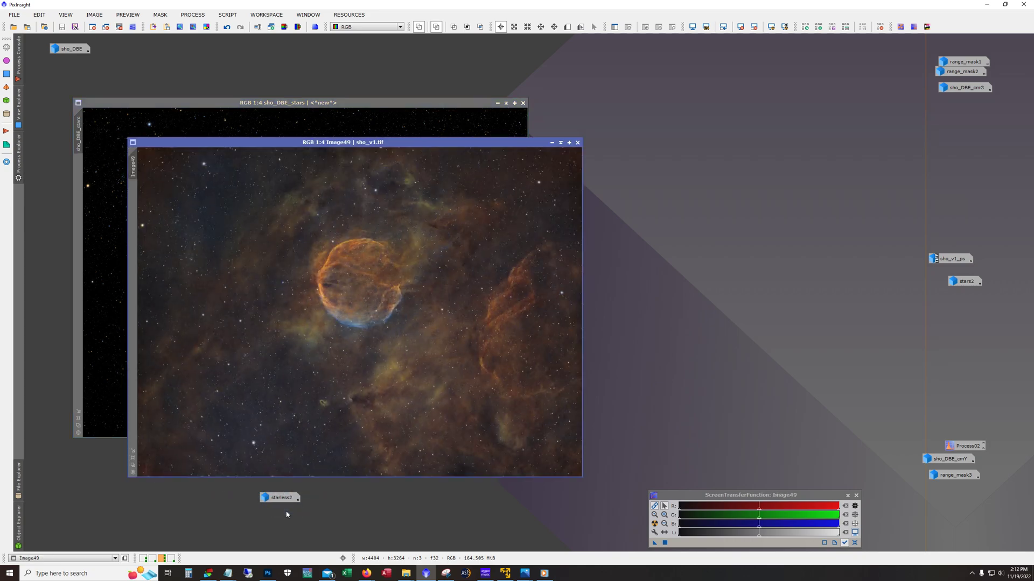
drag(477, 143, 451, 67)
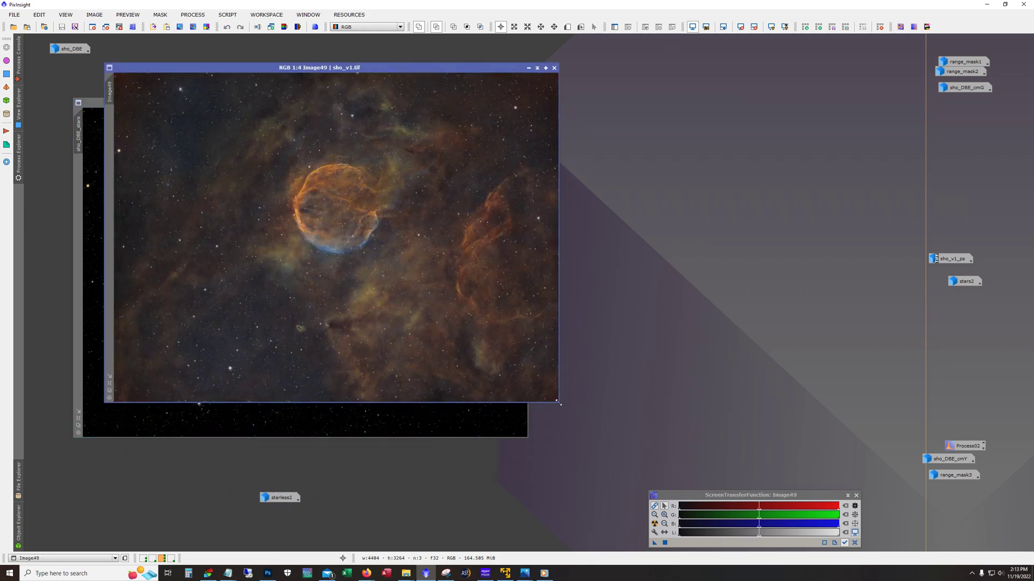
drag(560, 404, 785, 473)
key(ctrl+plus)
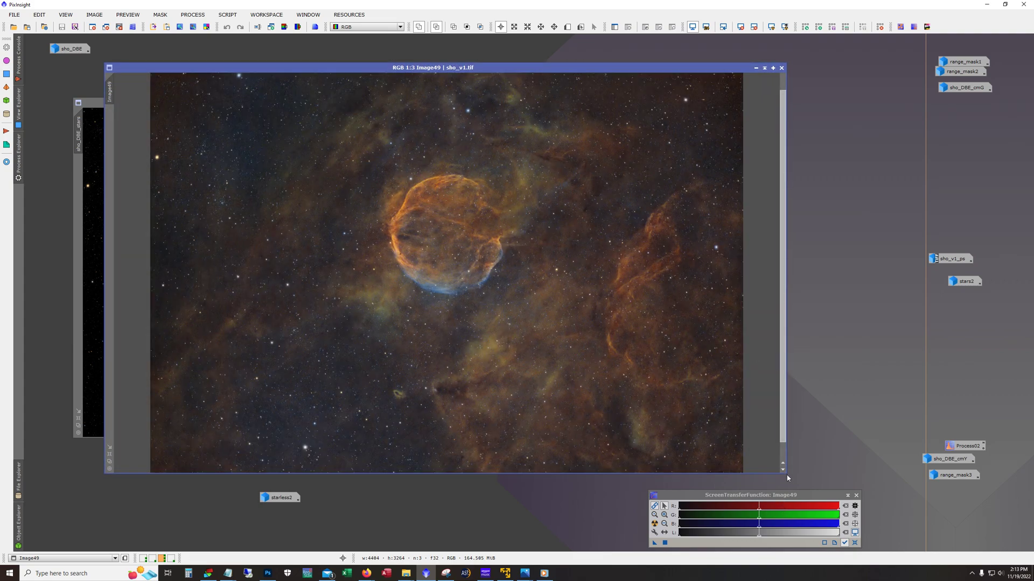
drag(787, 475, 846, 512)
click(856, 495)
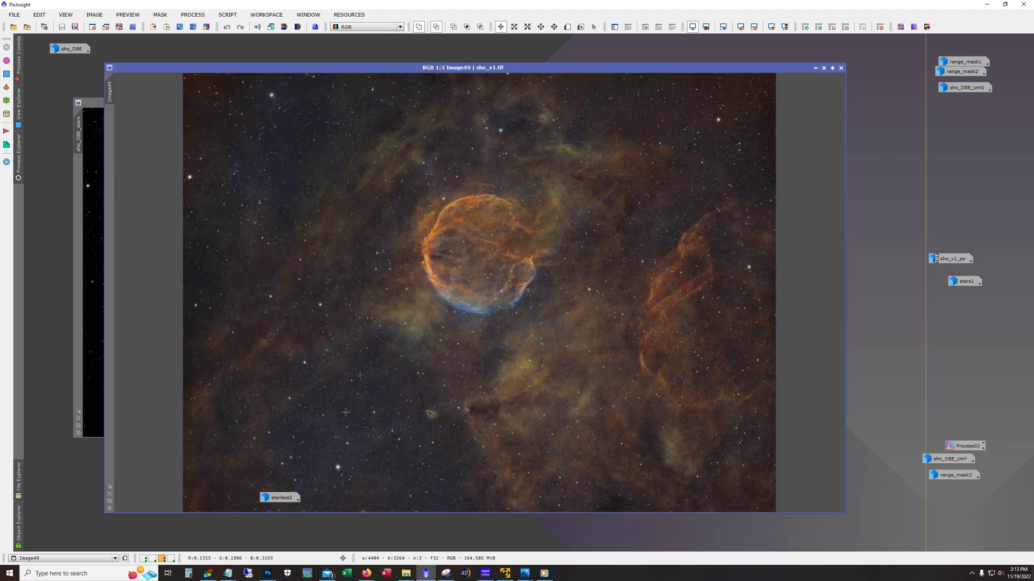
drag(280, 497, 942, 320)
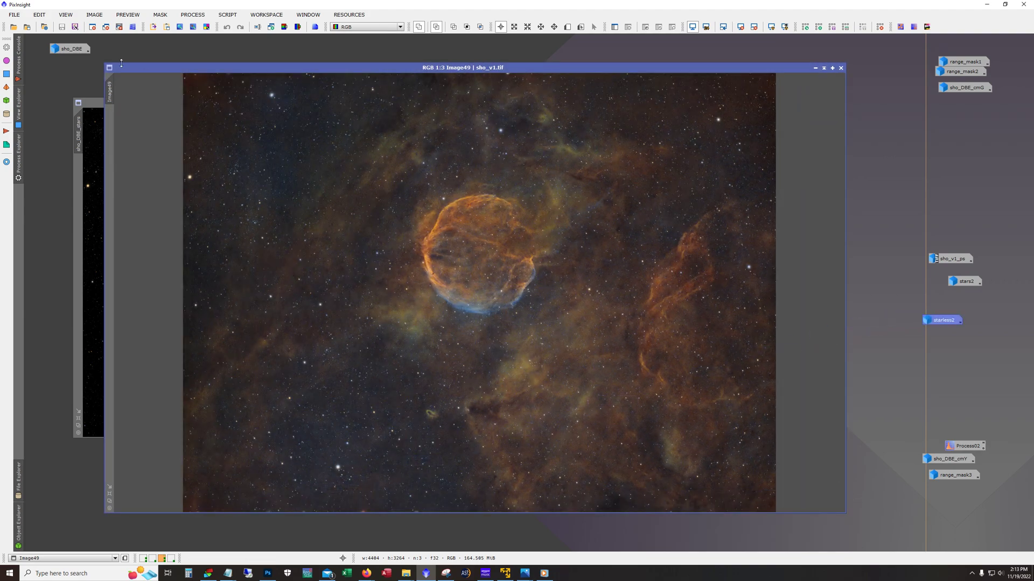
drag(366, 67, 320, 67)
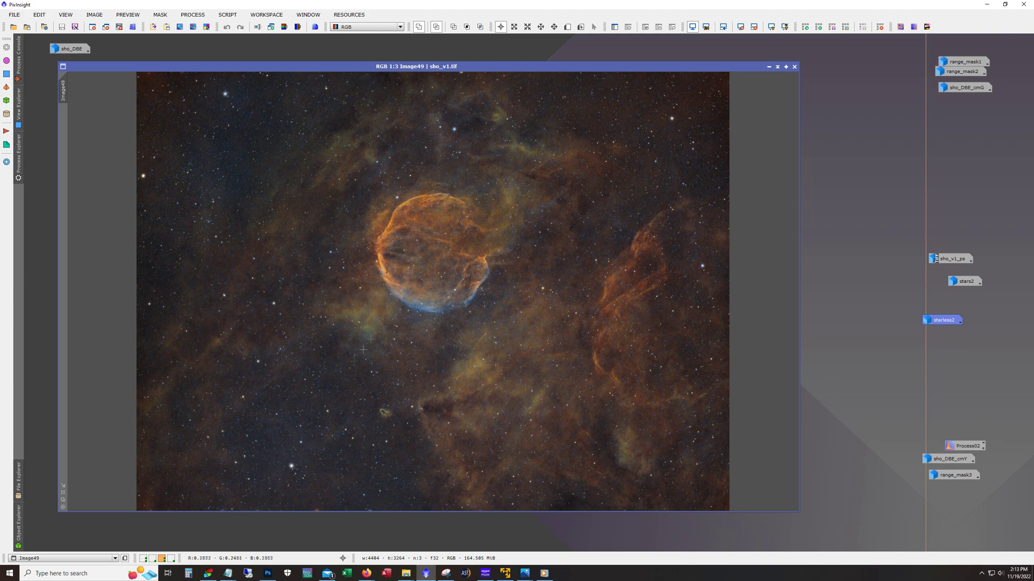
click(171, 559)
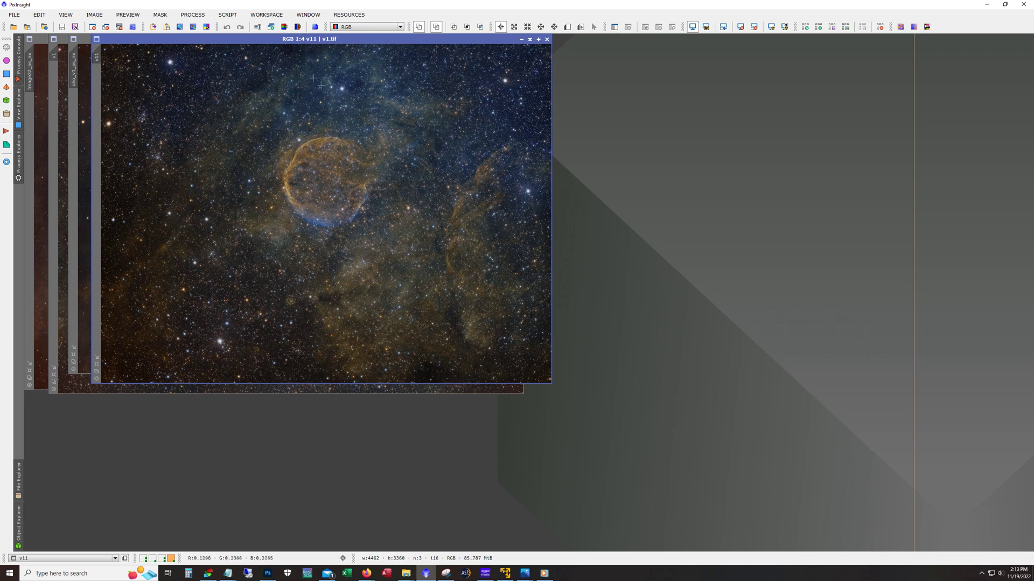
- Place the v11 image window to the right of sho_v1_ps_nx
drag(249, 40, 679, 41)
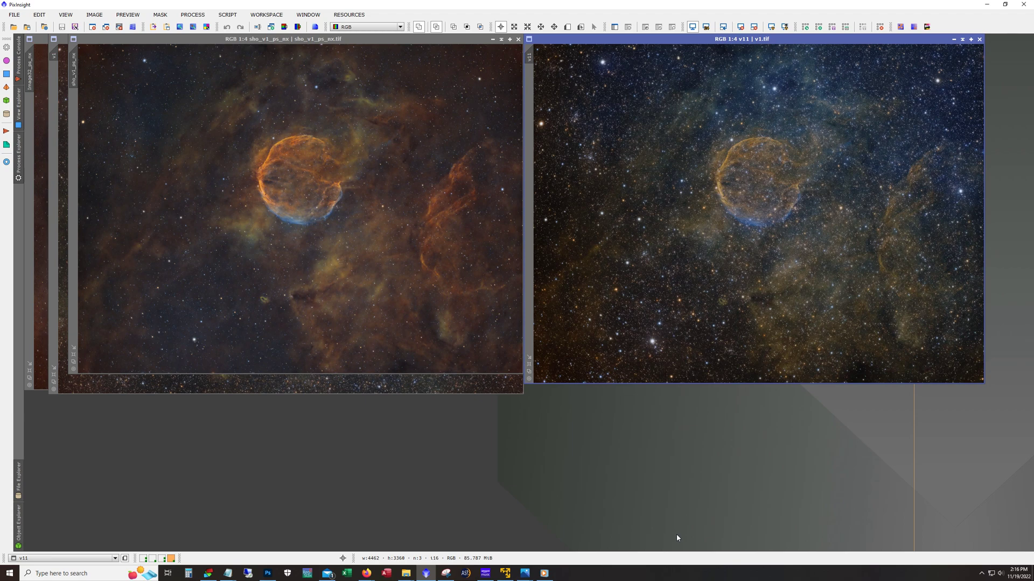
- Iconize sho_v1_ps_nx and v11, drop the sho_v1_ps_nx icon below v11, and set v1 beside Image32_ps_nx
click(493, 40)
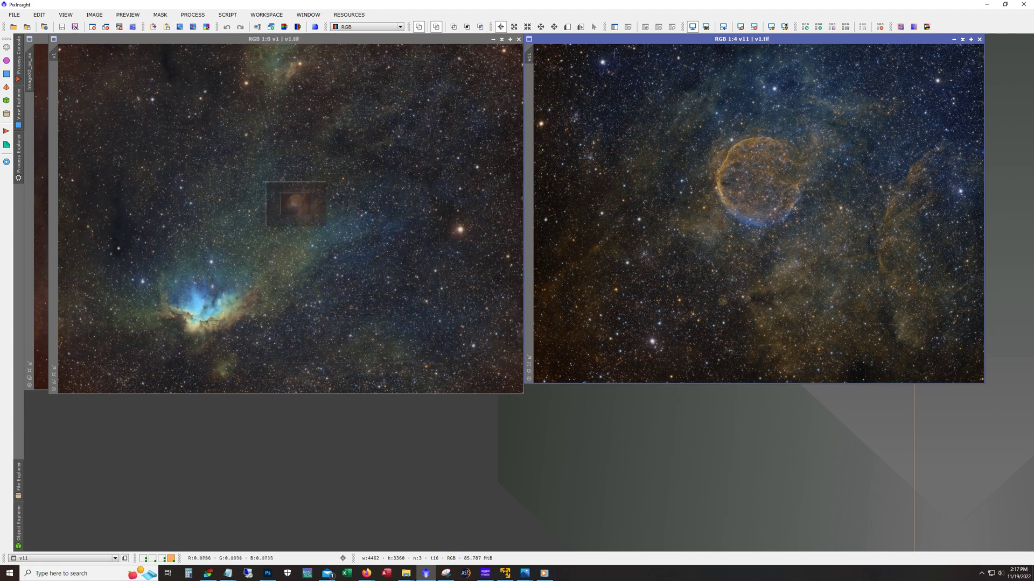
click(953, 39)
drag(323, 210, 765, 227)
drag(709, 189, 74, 515)
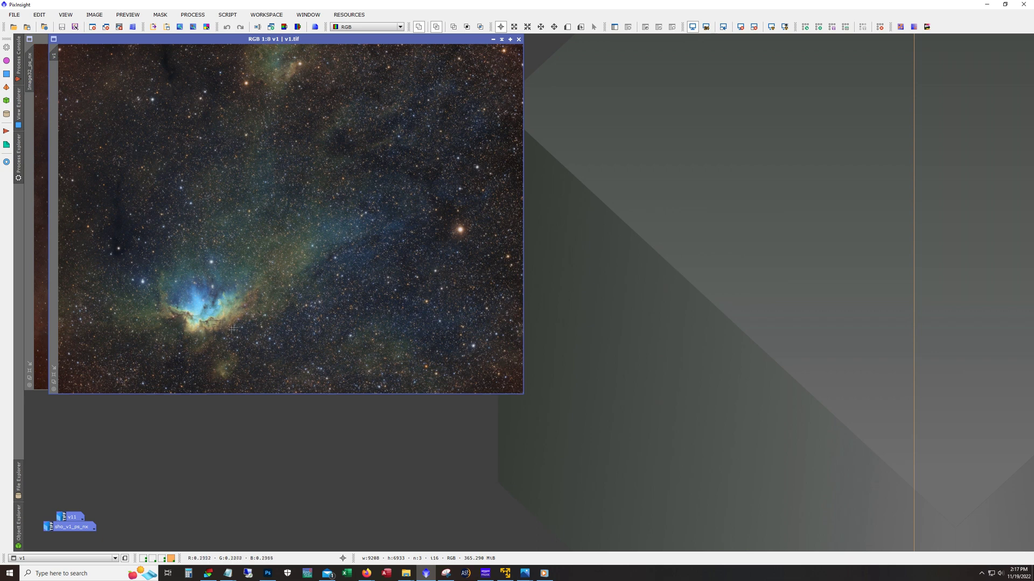
drag(162, 41, 603, 41)
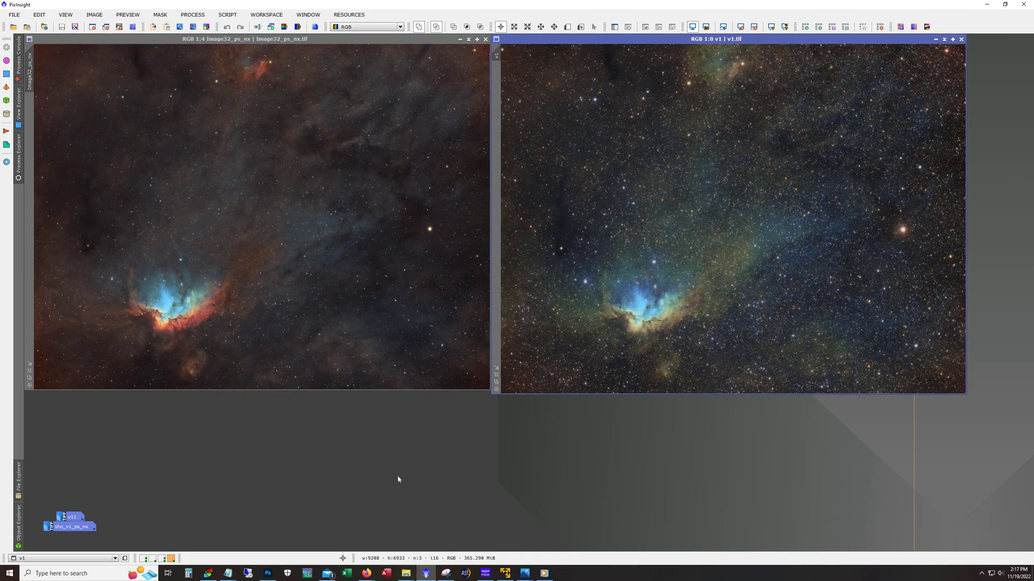